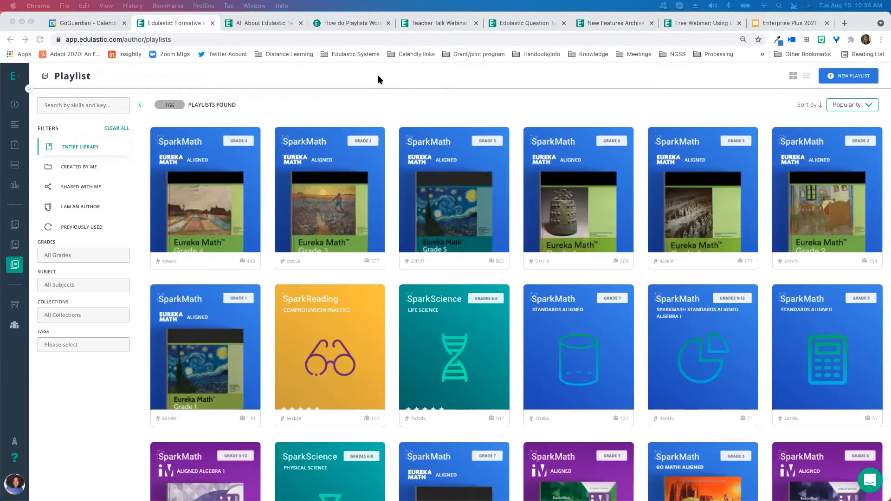
# Switch to the All About Edulastic Teacher Premium article tab and copy its page address
pyautogui.click(264, 22)
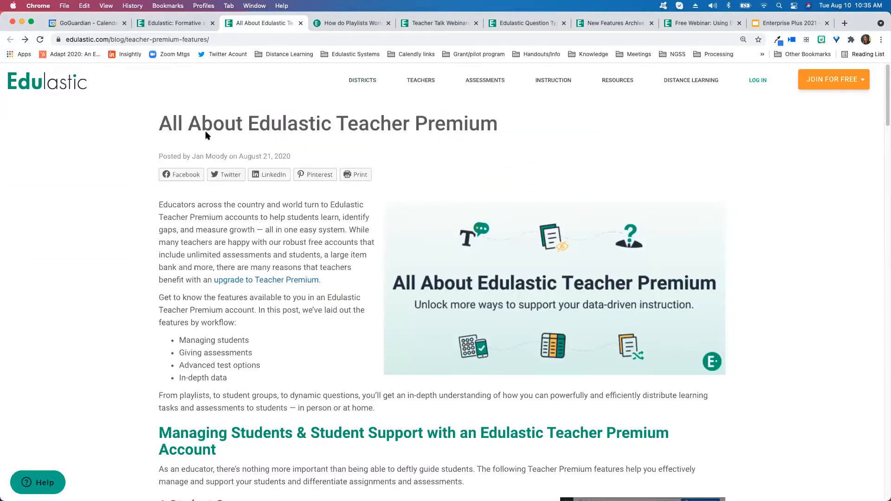
pyautogui.click(261, 41)
pyautogui.press('super+c')
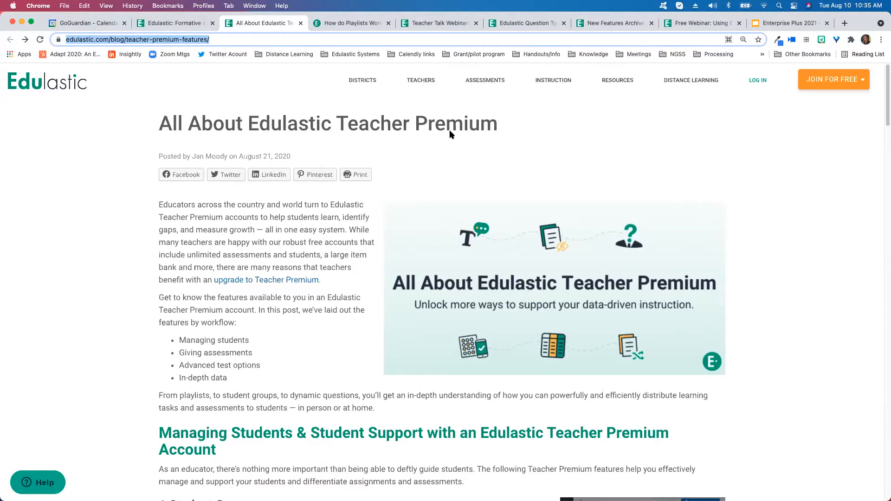
# Read through the Teacher Premium features article, from Student Groups down to Advanced Reports and back to Playlists
pyautogui.scroll(-1, 79, 214)
pyautogui.scroll(-3, 89, 215)
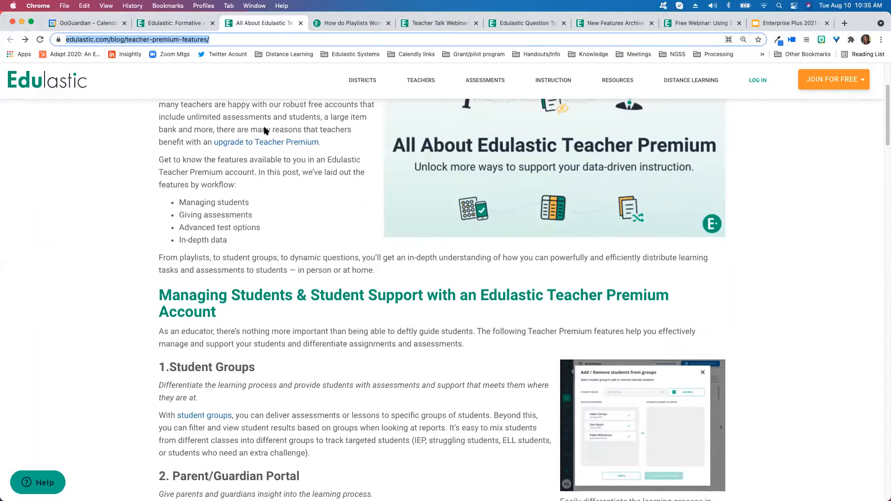
pyautogui.scroll(-5, 84, 231)
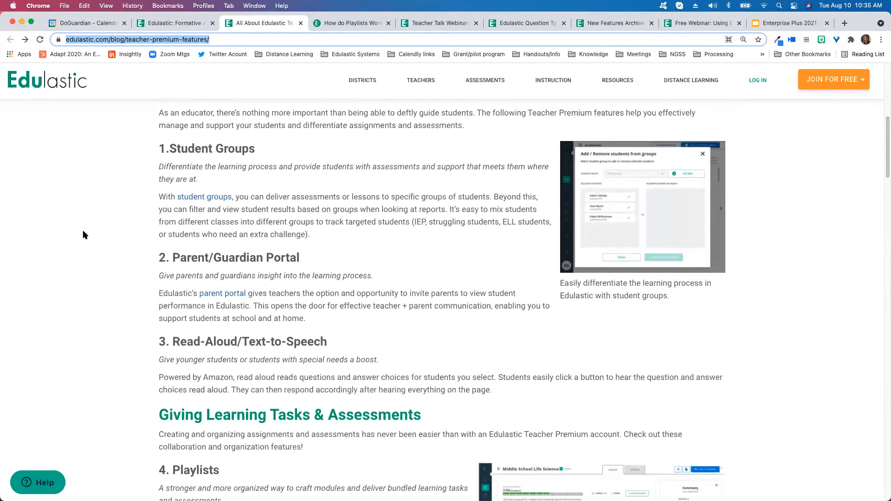
pyautogui.click(269, 148)
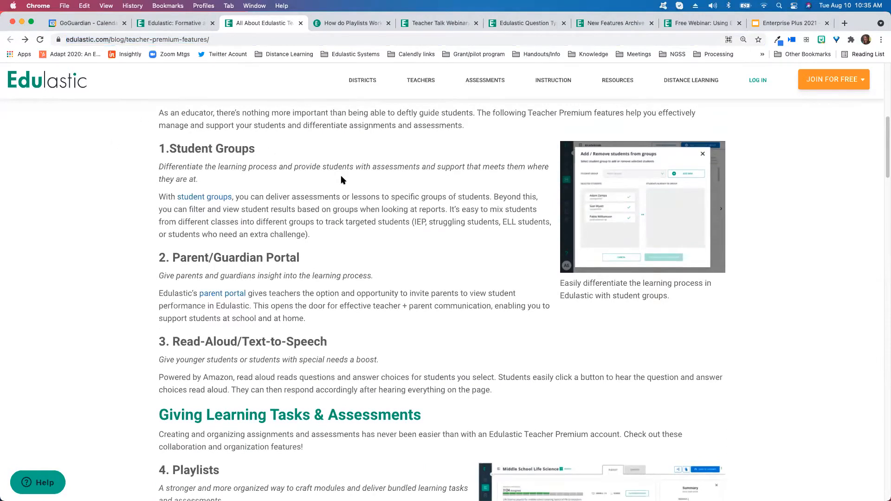
pyautogui.scroll(-1, 266, 153)
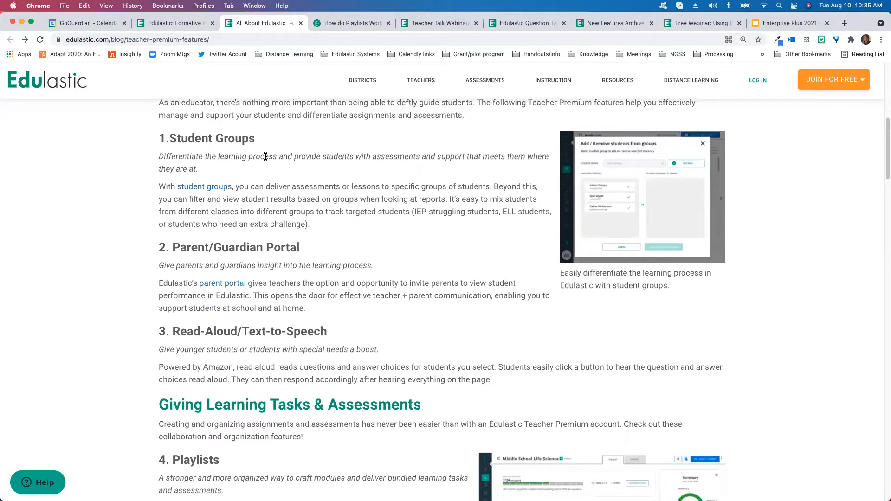
pyautogui.scroll(-4, 213, 221)
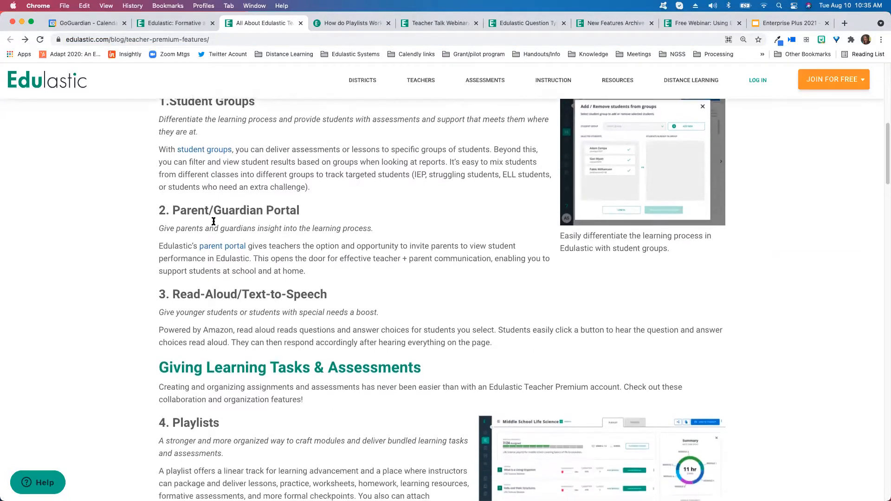
pyautogui.scroll(-1, 322, 215)
pyautogui.scroll(-3, 323, 214)
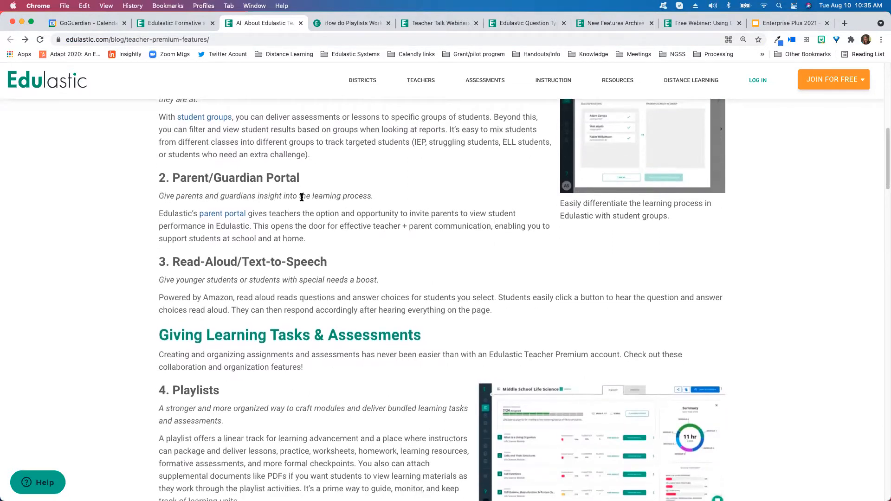
pyautogui.scroll(-5, 376, 197)
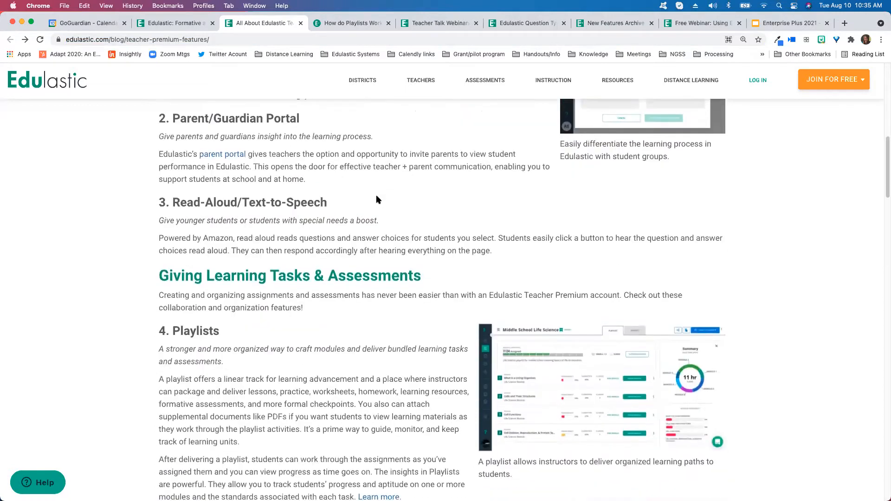
pyautogui.scroll(-5, 105, 316)
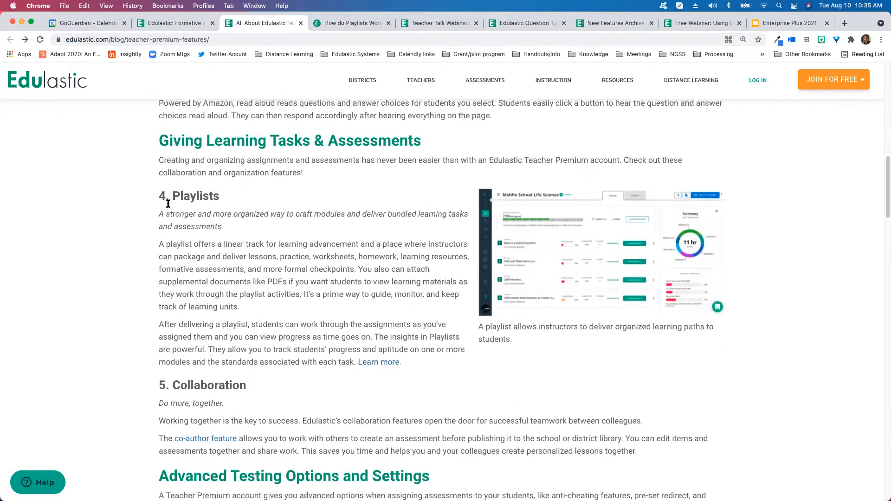
pyautogui.scroll(-1, 325, 263)
pyautogui.scroll(-20, 325, 266)
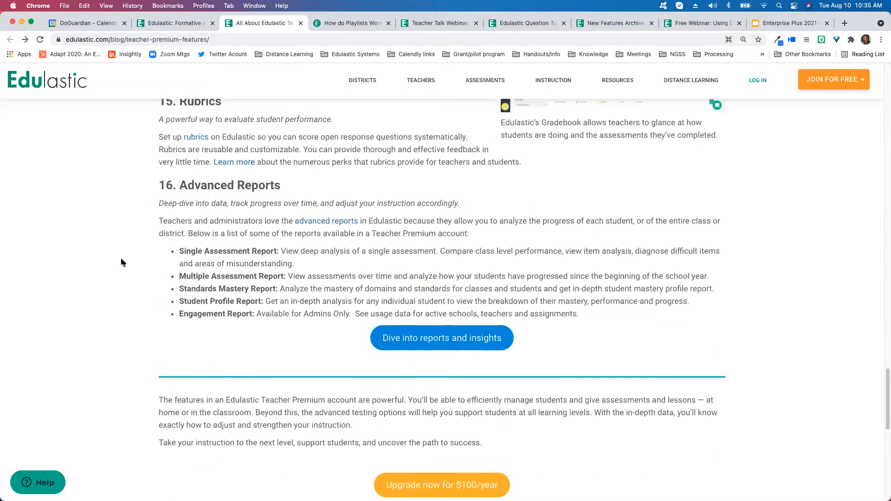
pyautogui.scroll(20, 93, 274)
pyautogui.scroll(6, 85, 279)
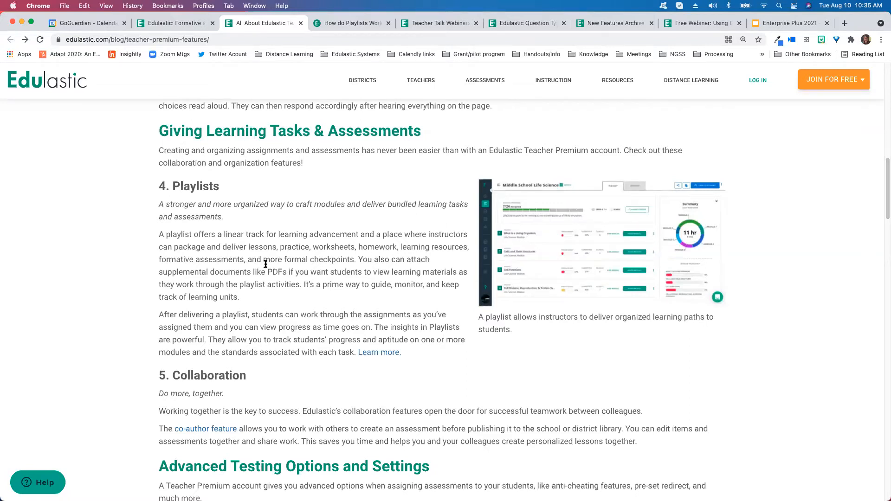
# Return to the playlist library and filter it to the Edulastic Certified collection
pyautogui.click(171, 23)
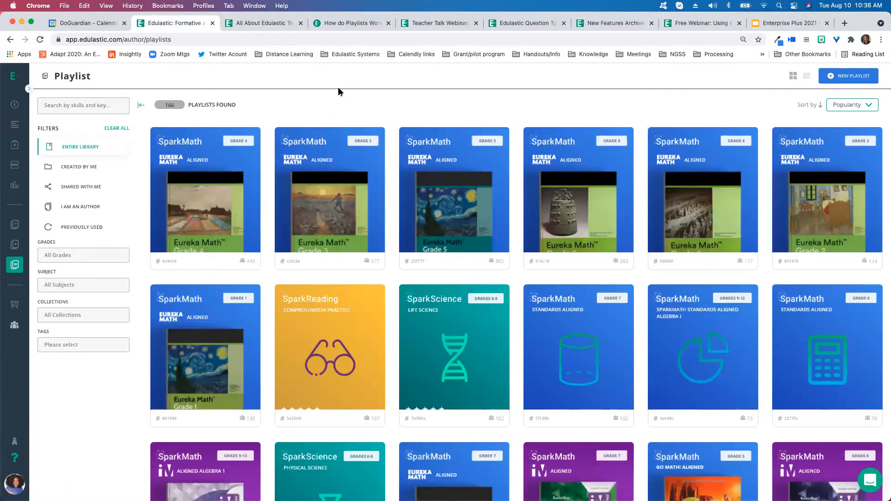
pyautogui.click(30, 89)
pyautogui.click(93, 315)
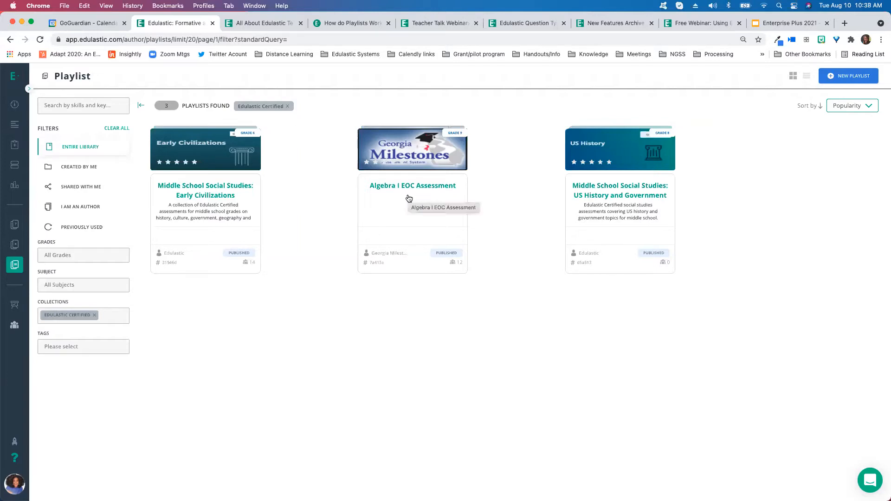
# Open the Middle School Social Studies: Early Civilizations playlist and review its modules and assessments
pyautogui.click(198, 197)
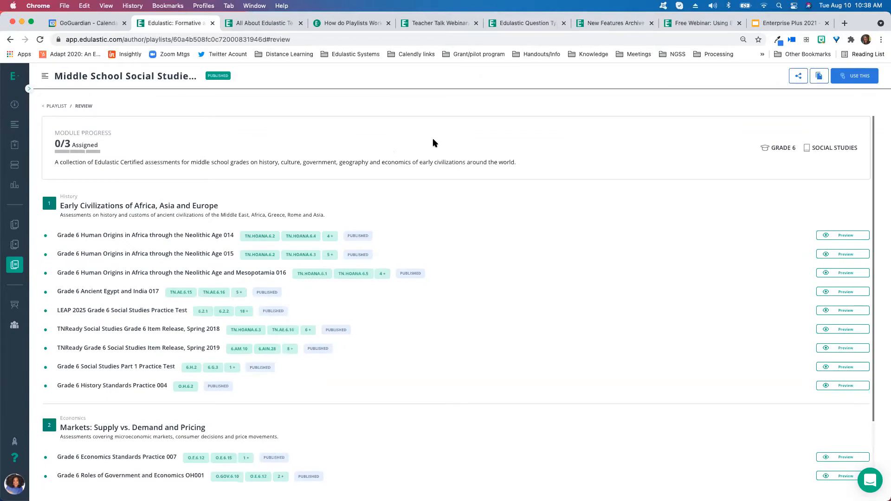
pyautogui.scroll(-3, 51, 227)
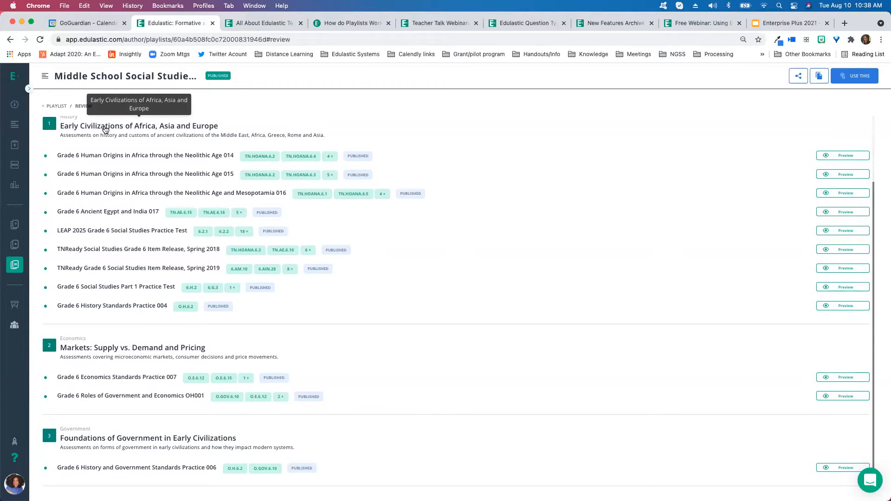
pyautogui.scroll(3, 95, 132)
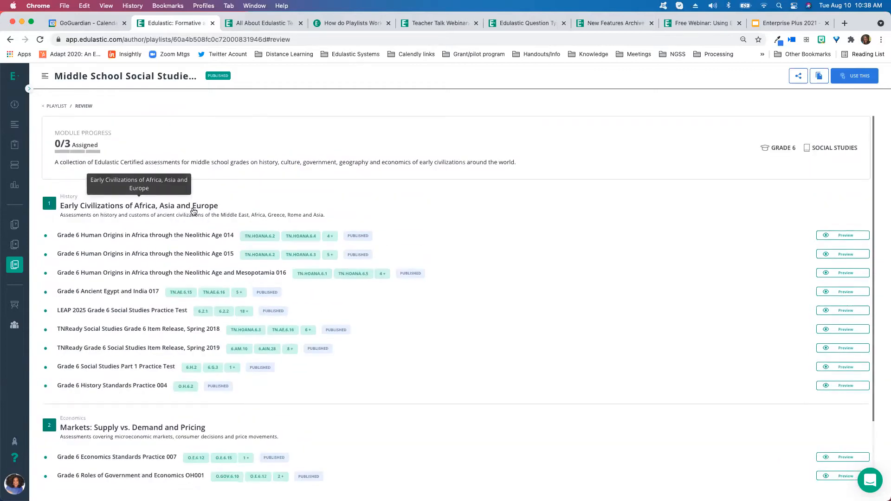
pyautogui.scroll(-3, 472, 203)
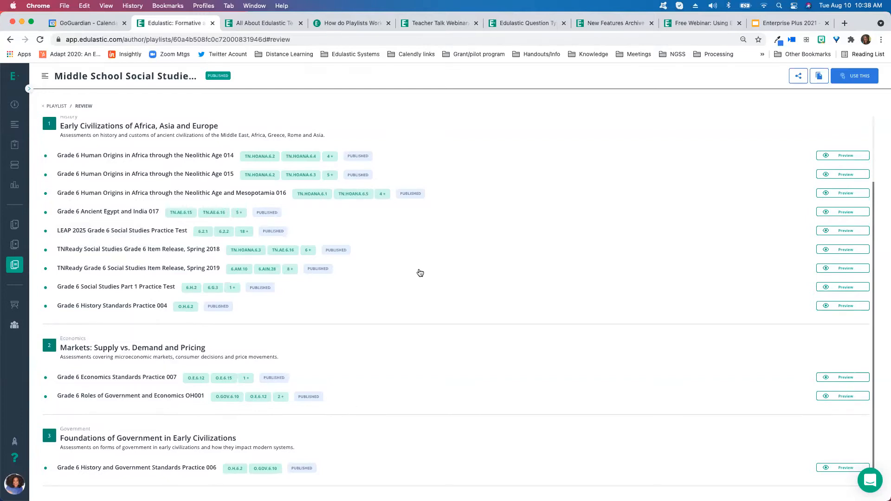
pyautogui.scroll(3, 46, 116)
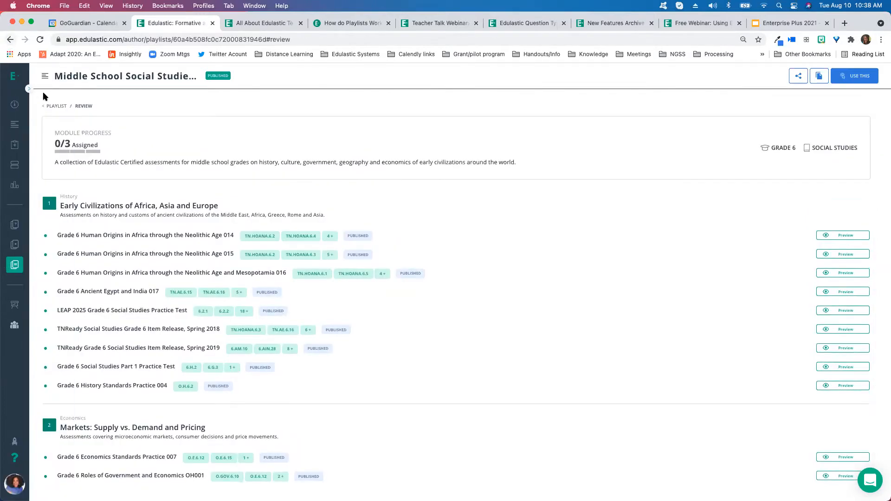
# Go back to the playlist library, clear all filters, and filter by the Edulastic Certified collection again
pyautogui.click(82, 108)
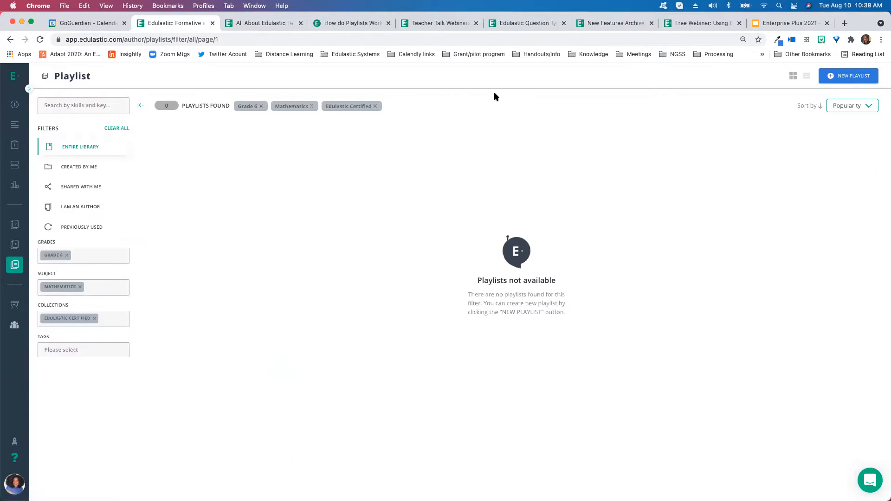
pyautogui.click(116, 129)
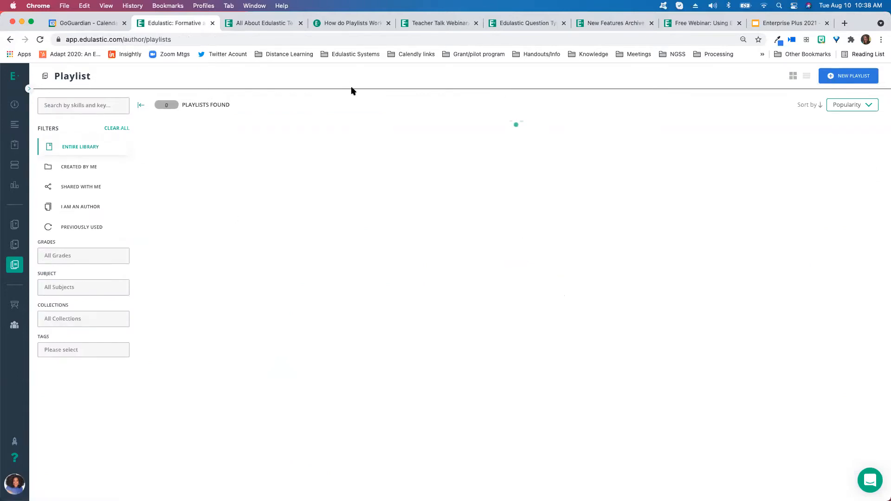
pyautogui.click(88, 320)
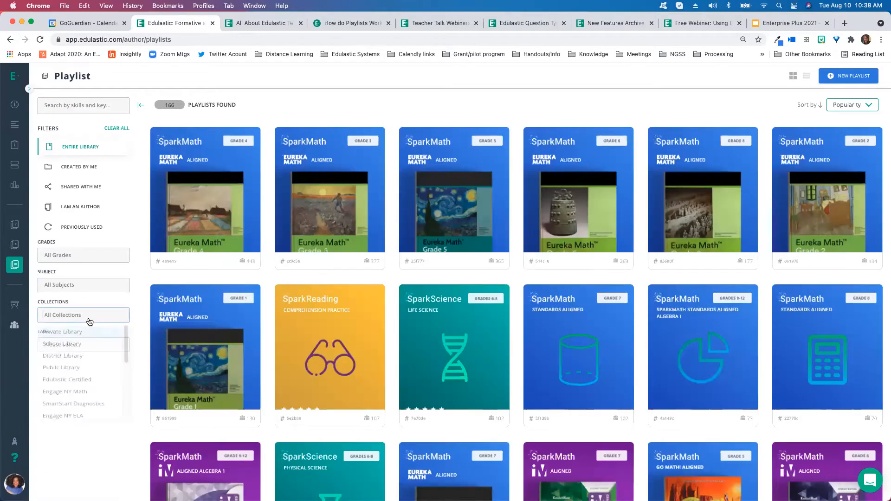
pyautogui.click(75, 384)
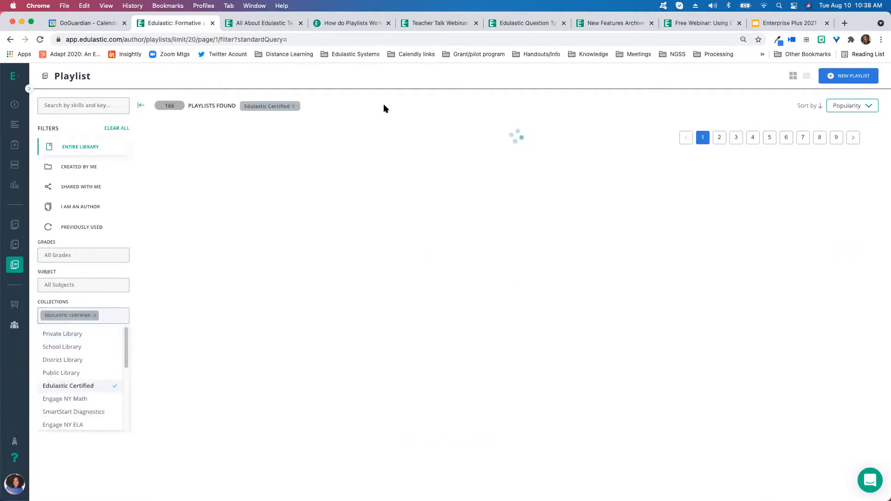
pyautogui.moveTo(396, 158)
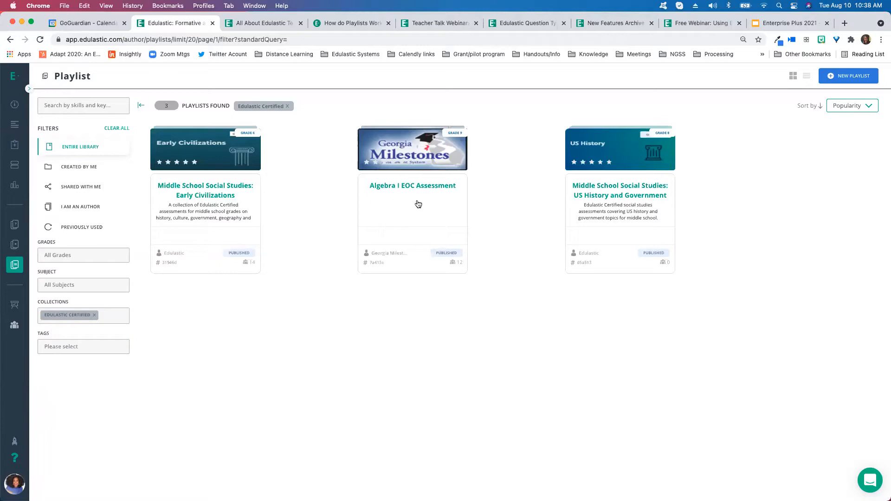
# Open the Algebra I EOC Assessment playlist and browse its units, including Unit 4 on exponential functions
pyautogui.click(388, 197)
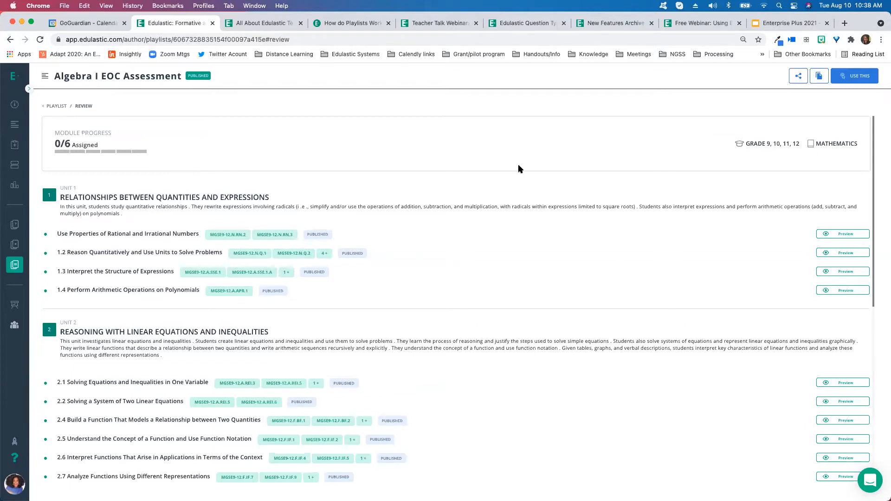
pyautogui.scroll(-2, 518, 166)
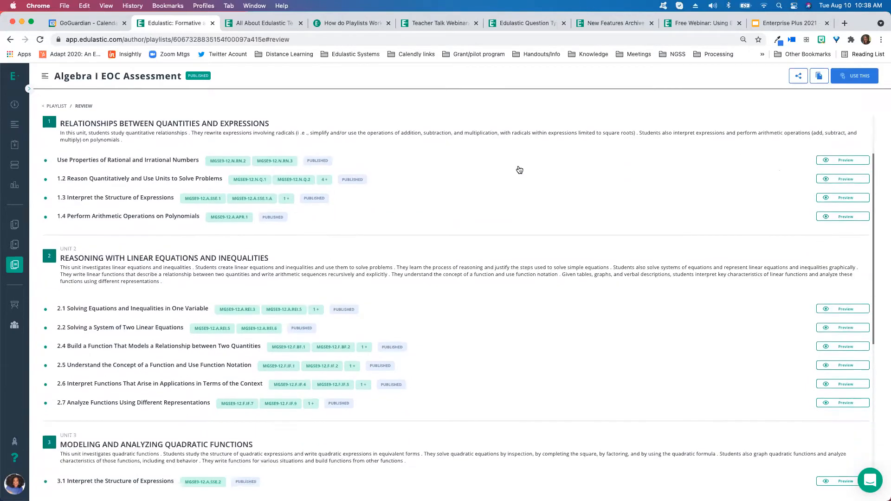
pyautogui.scroll(-7, 519, 170)
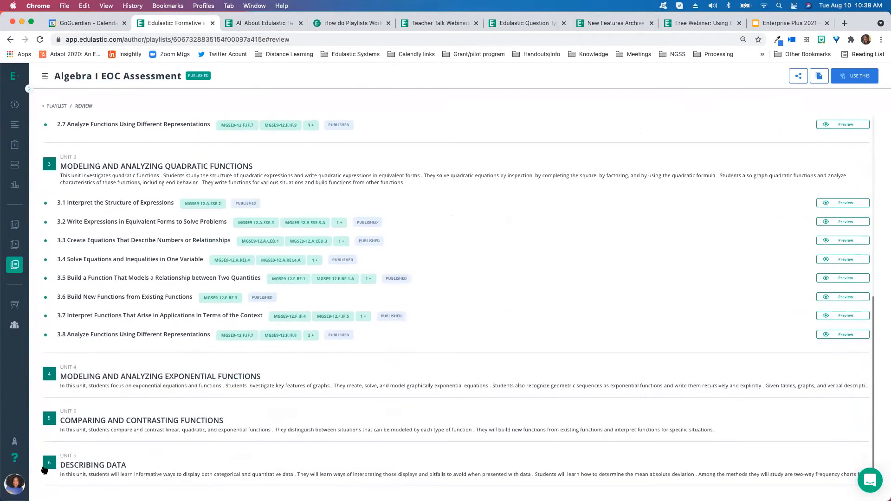
pyautogui.scroll(8, 473, 240)
pyautogui.scroll(-3, 446, 197)
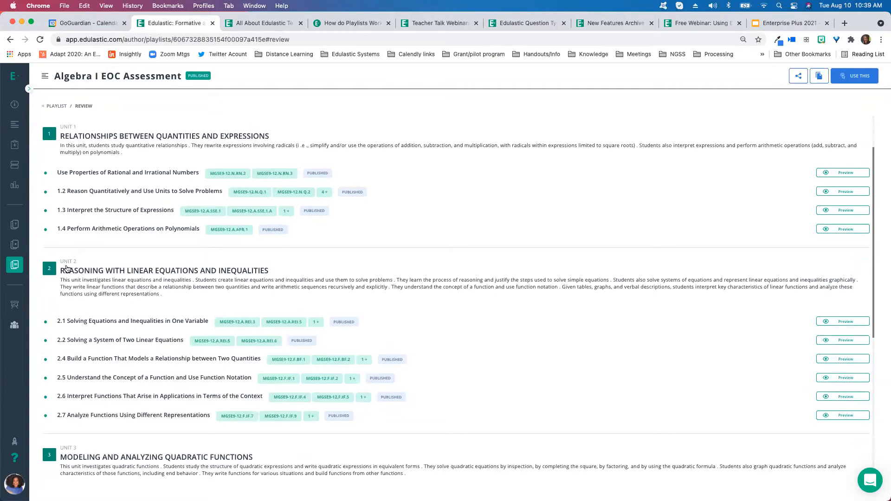
pyautogui.scroll(-5, 84, 425)
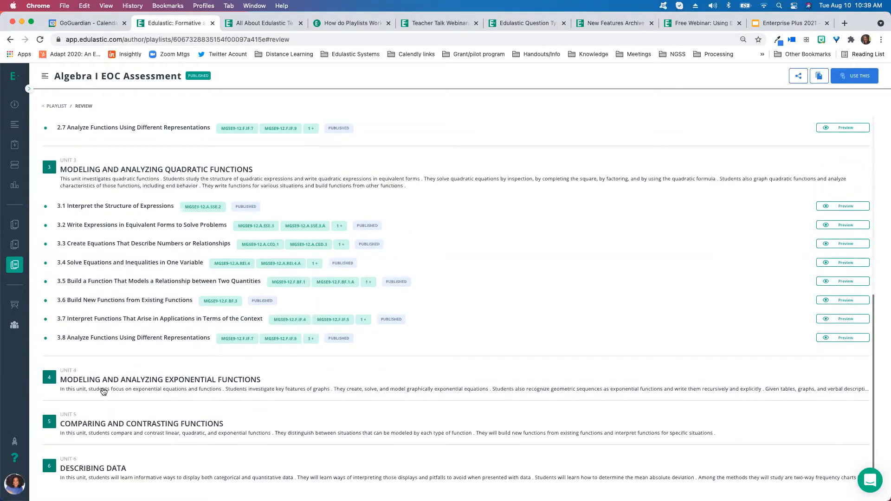
pyautogui.click(231, 378)
pyautogui.scroll(-5, 231, 378)
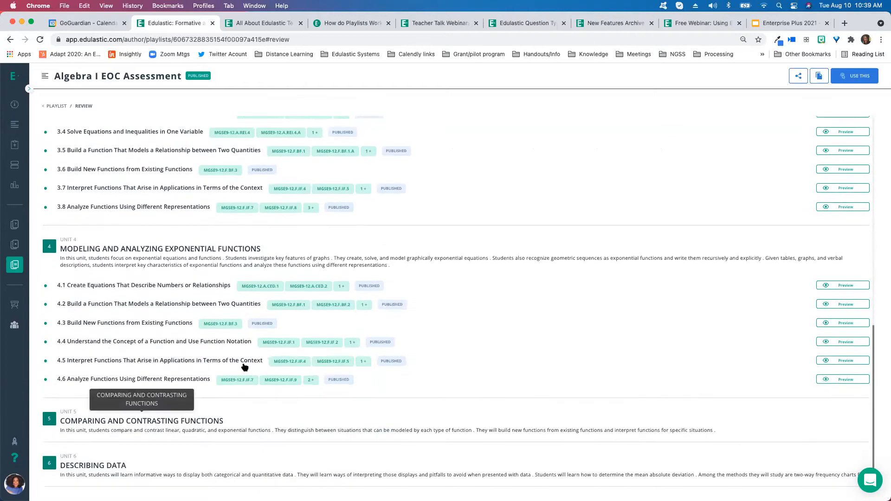
pyautogui.scroll(15, 301, 364)
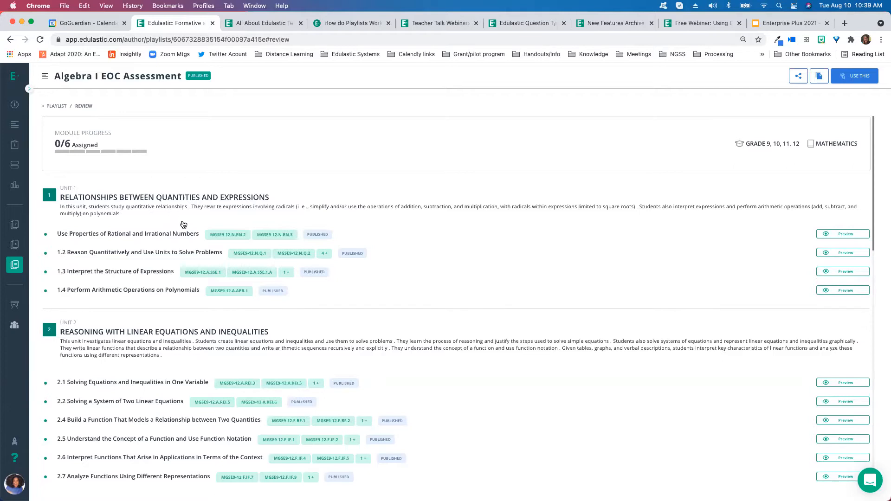
pyautogui.scroll(-1, 148, 220)
# Return to the full playlist library and clear all filters
pyautogui.click(28, 265)
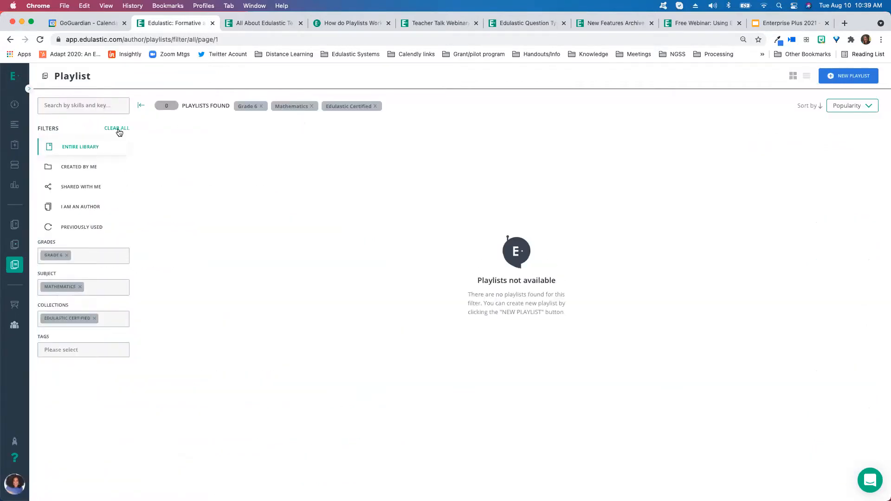
pyautogui.click(116, 129)
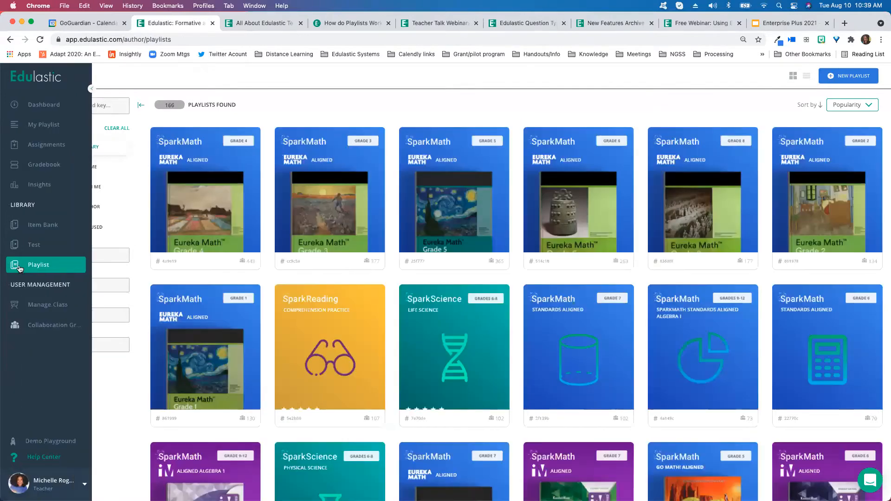
pyautogui.click(93, 314)
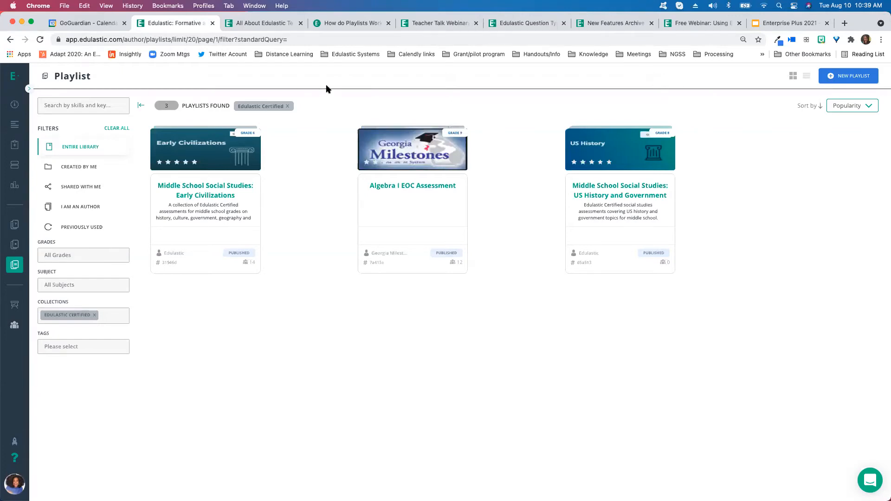
pyautogui.click(119, 130)
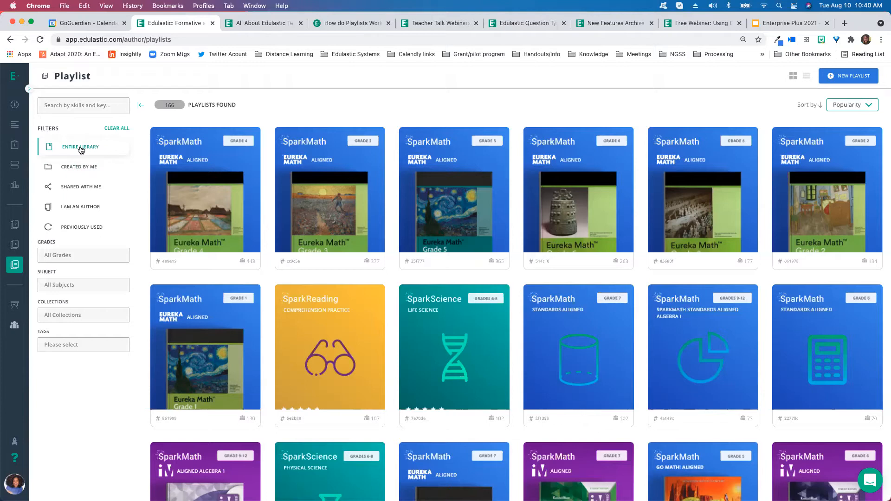
# Filter the playlist library to playlists created by me and open the teacher's Algebra 1 Course 2021-22 playlist
pyautogui.click(88, 318)
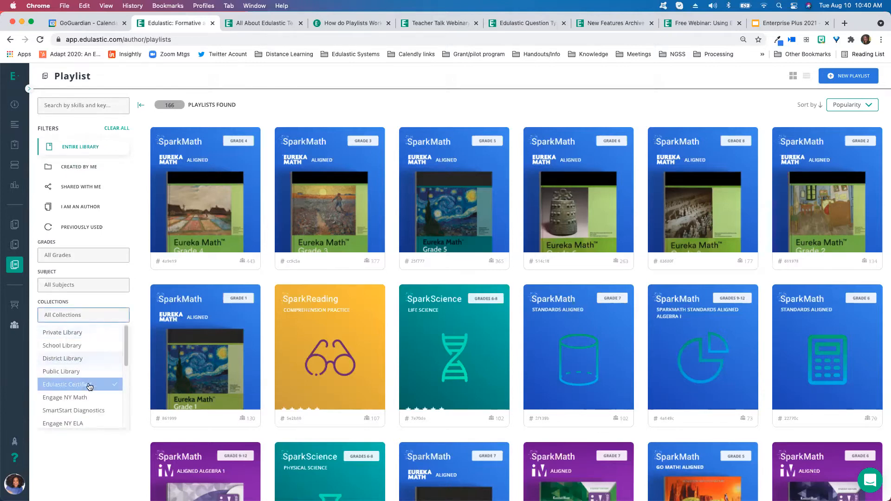
pyautogui.click(103, 304)
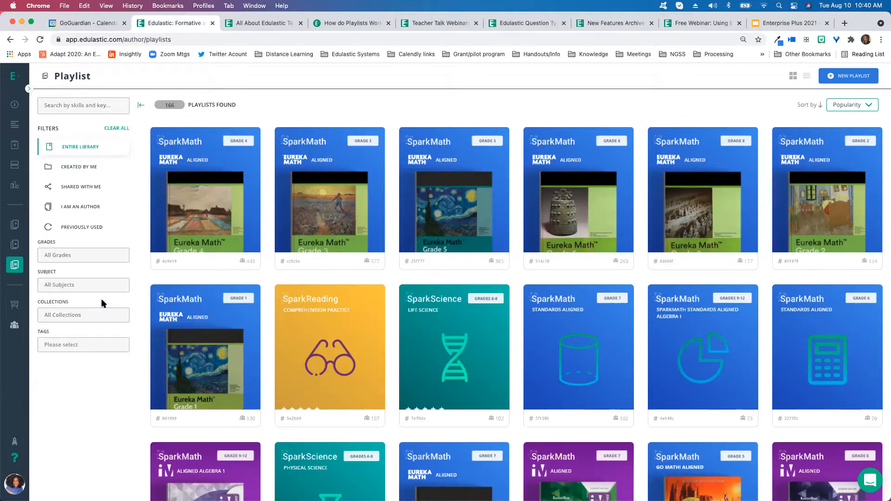
pyautogui.click(79, 169)
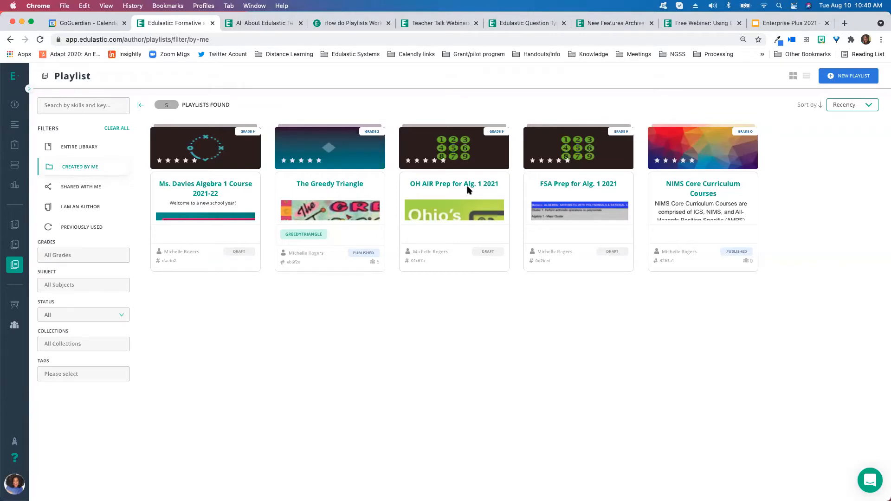
pyautogui.click(218, 192)
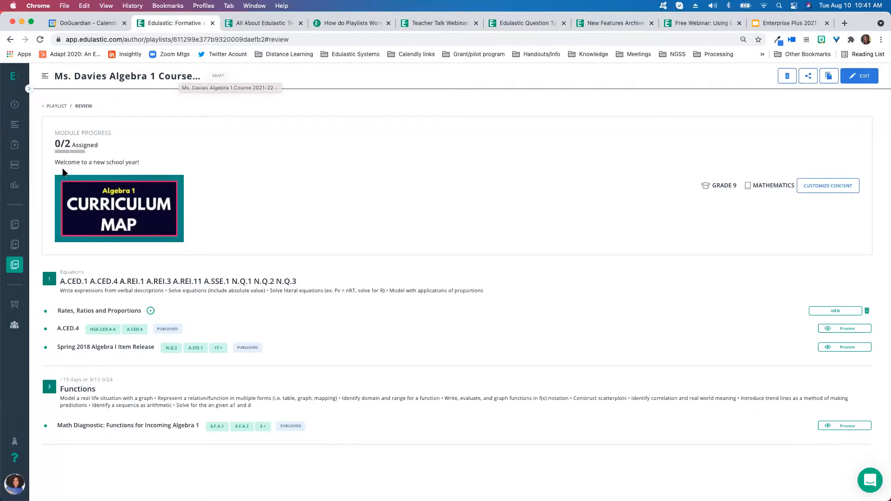
# Highlight the playlist's welcome description text and open the playlist in edit mode
pyautogui.moveTo(55, 162); pyautogui.dragTo(159, 158)
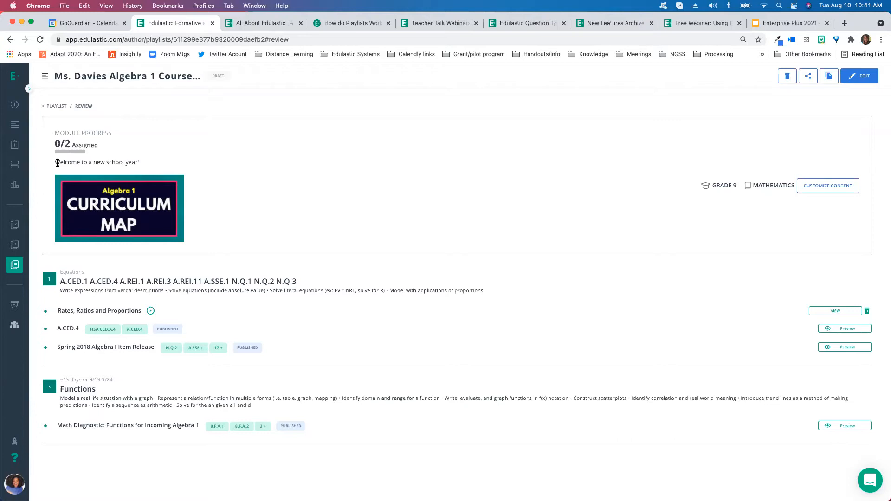
pyautogui.moveTo(119, 160); pyautogui.dragTo(150, 160)
pyautogui.click(151, 159)
pyautogui.moveTo(54, 162); pyautogui.dragTo(194, 163)
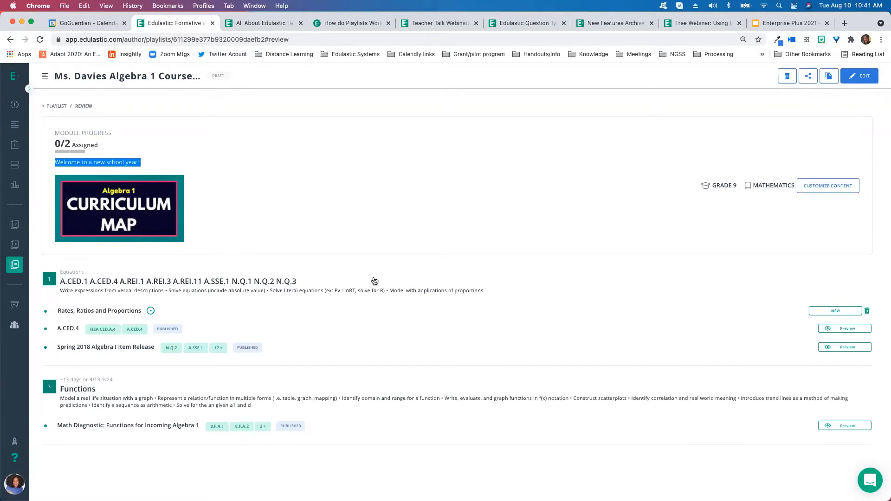
pyautogui.click(856, 78)
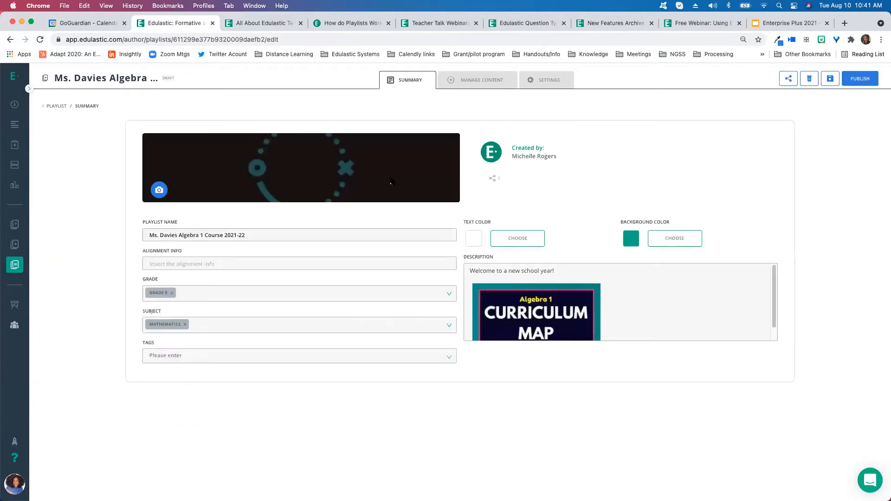
# Inspect the summary's name, alignment info and description fields, then switch to managing content and expand the Equations module
pyautogui.click(176, 231)
pyautogui.click(171, 264)
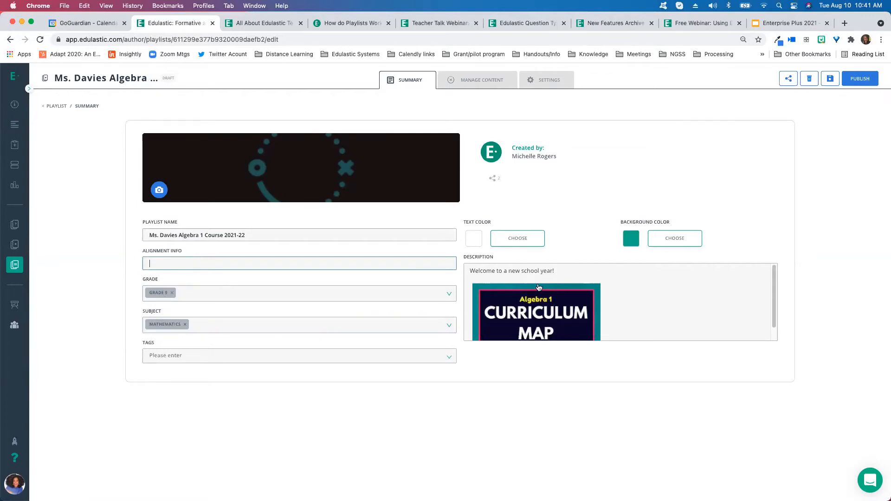
pyautogui.click(564, 271)
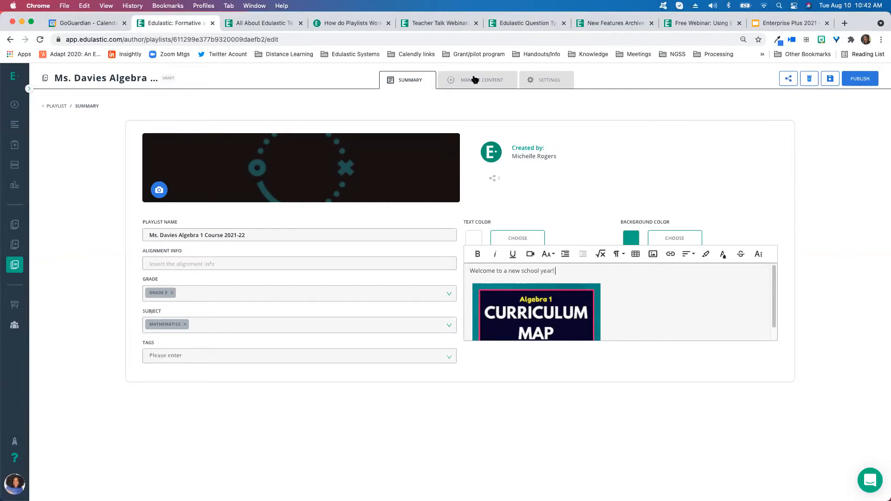
pyautogui.click(488, 84)
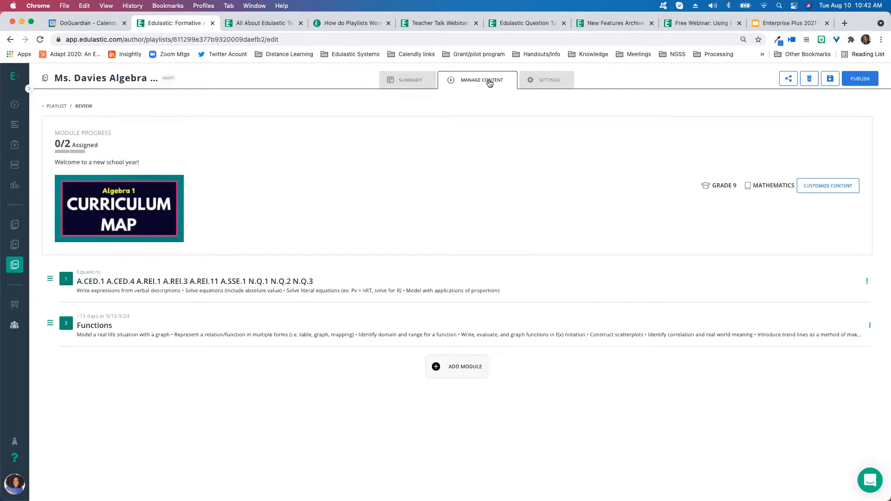
pyautogui.click(414, 272)
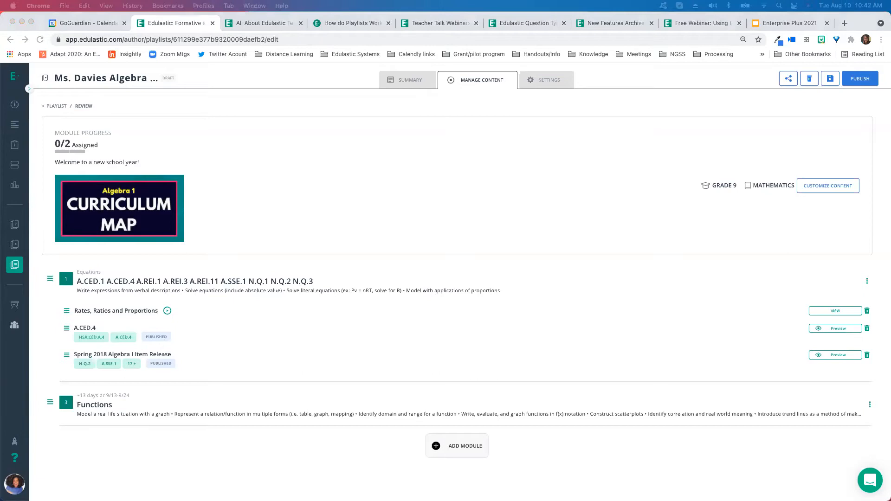
# Bring up the Algebra 1 - Mathematics Pacing Guide PDF and scroll through its chapter pacing pages
pyautogui.moveTo(608, 113); pyautogui.dragTo(216, 48)
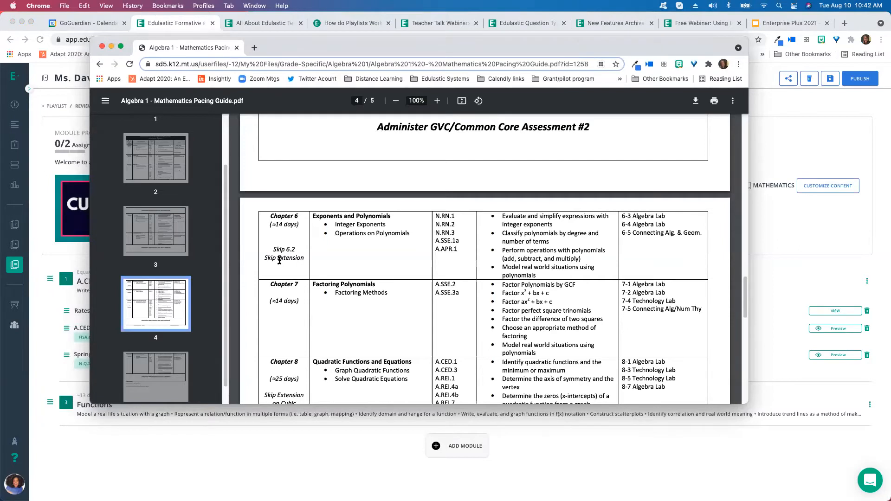
pyautogui.scroll(1, 287, 270)
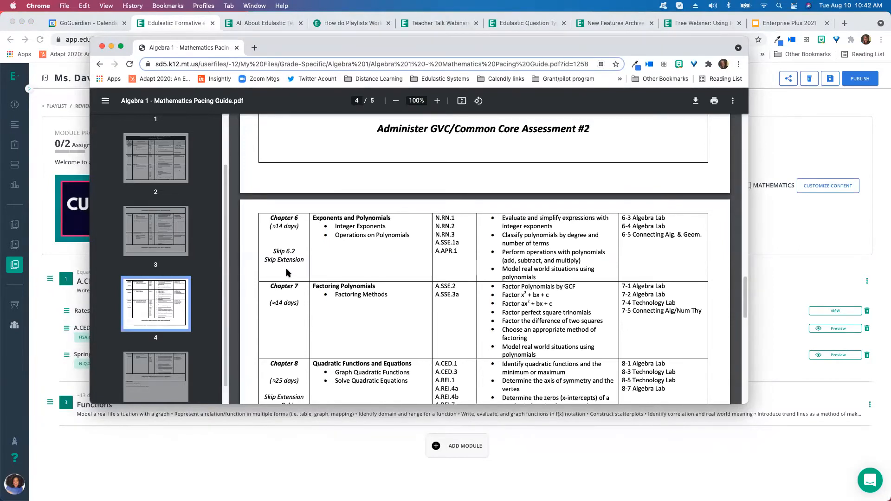
pyautogui.scroll(3, 287, 272)
pyautogui.scroll(-3, 287, 273)
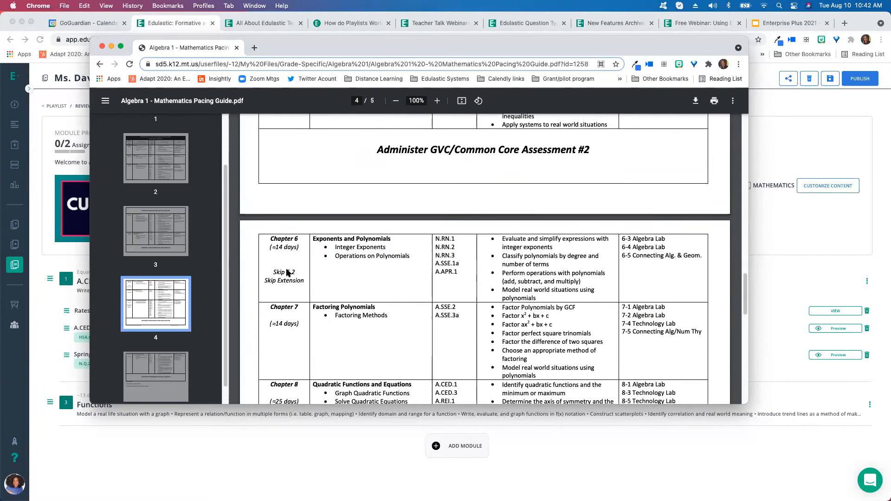
pyautogui.scroll(5, 342, 264)
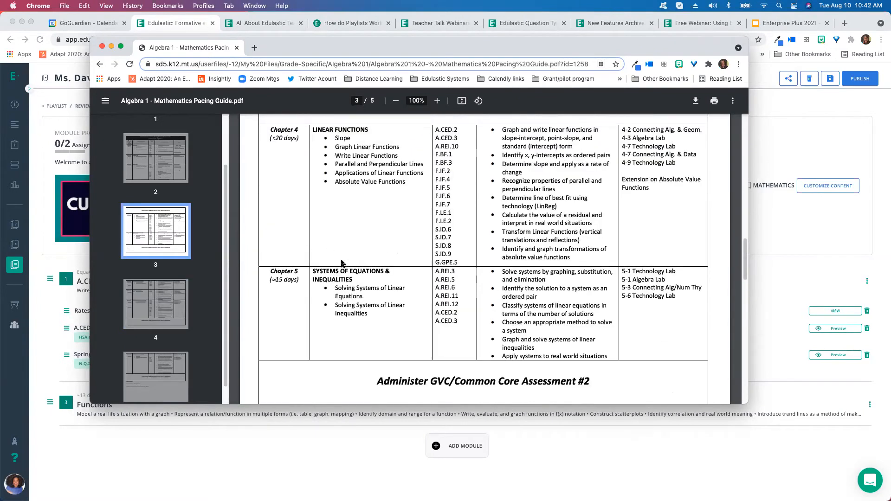
pyautogui.scroll(1, 398, 193)
pyautogui.scroll(5, 398, 194)
pyautogui.scroll(5, 398, 195)
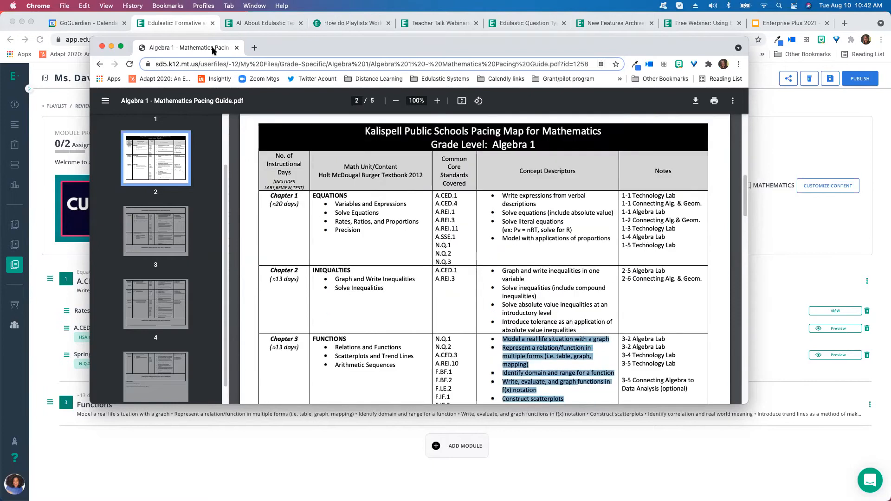
# Arrange the pacing guide window beside the playlist to copy its content, then close the guide window
pyautogui.moveTo(281, 47); pyautogui.dragTo(509, 23)
pyautogui.moveTo(713, 20); pyautogui.dragTo(619, 19)
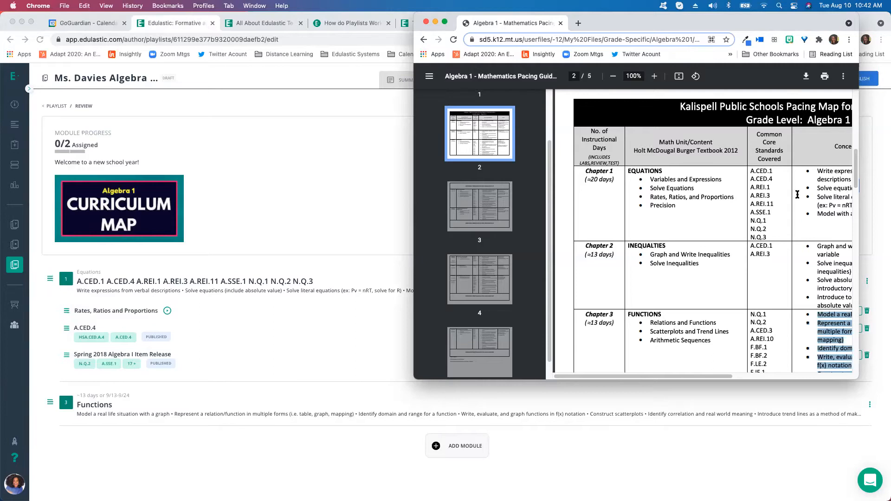
pyautogui.moveTo(768, 32); pyautogui.dragTo(656, 36)
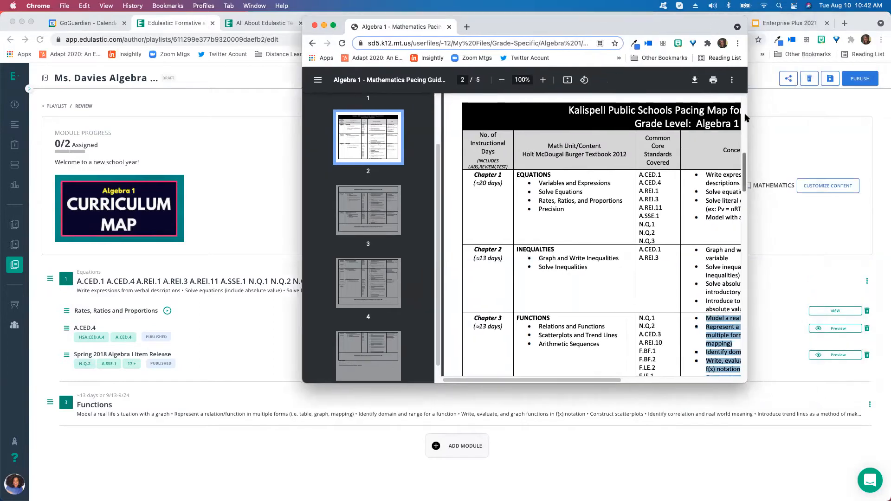
pyautogui.moveTo(841, 114); pyautogui.dragTo(841, 114)
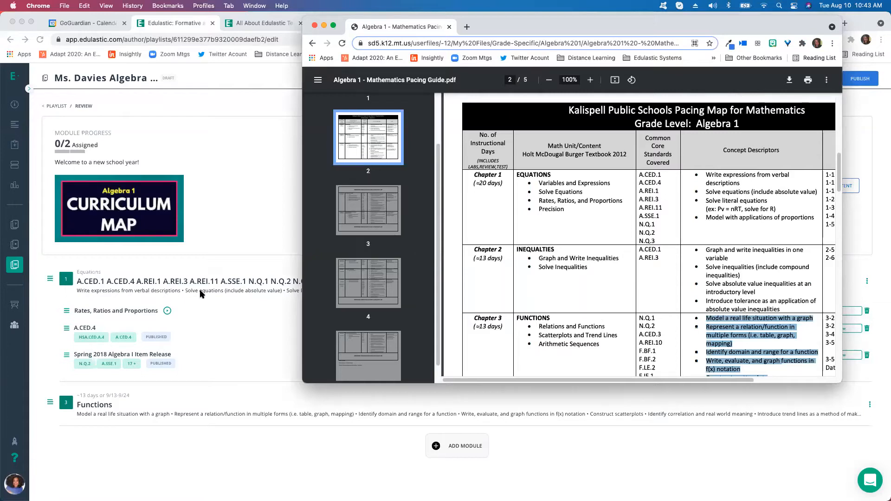
pyautogui.moveTo(305, 18); pyautogui.dragTo(455, 24)
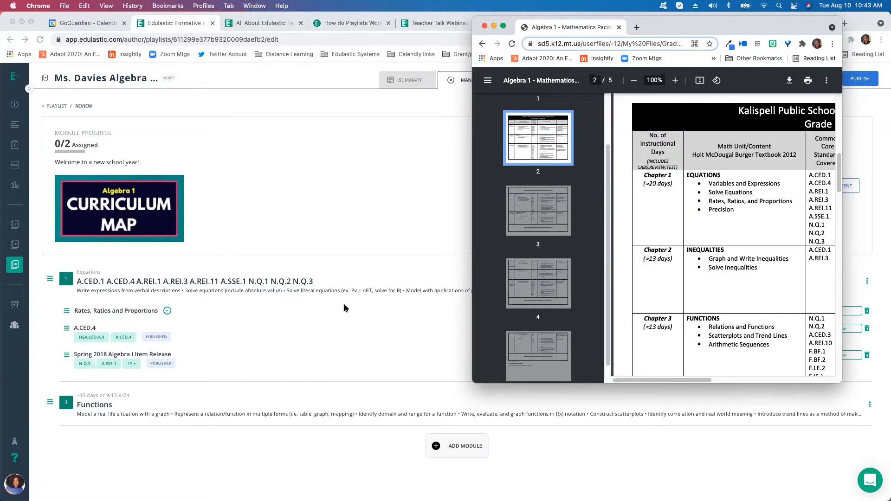
pyautogui.moveTo(577, 34); pyautogui.dragTo(446, 48)
pyautogui.moveTo(712, 31); pyautogui.dragTo(843, 20)
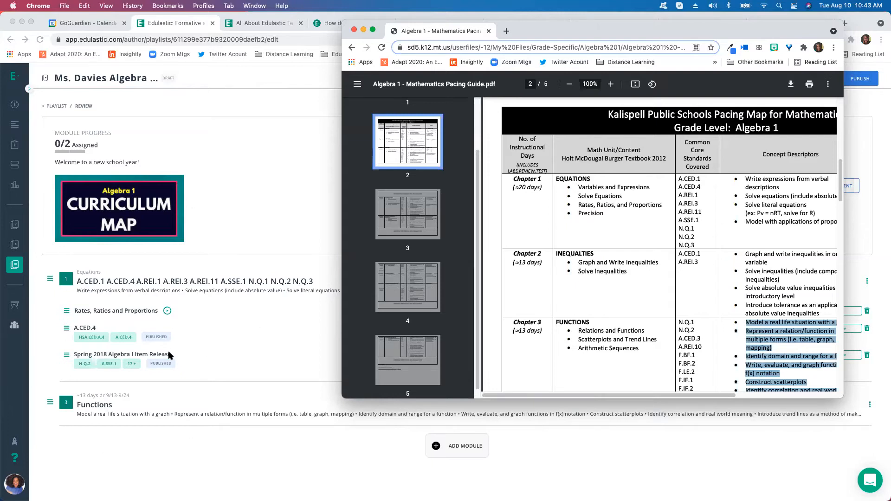
pyautogui.click(364, 29)
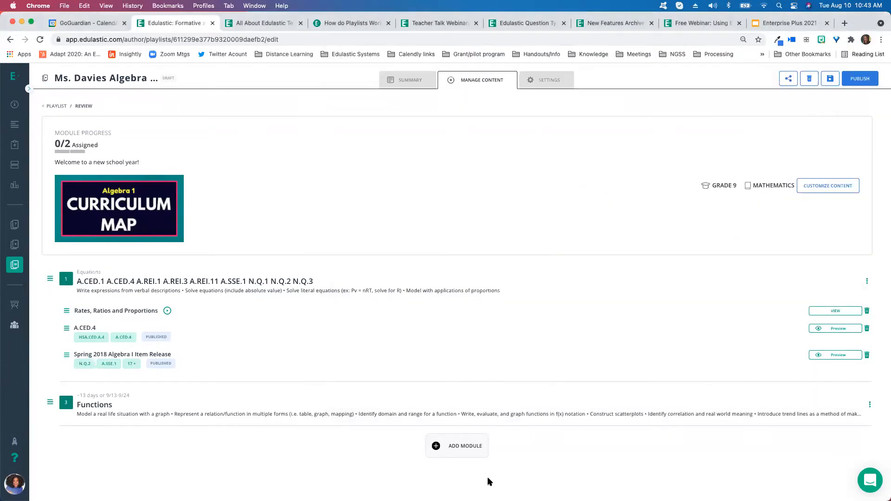
# Start a new module named Linear Functions with unit number 4 and unit name Linear Functions
pyautogui.click(455, 448)
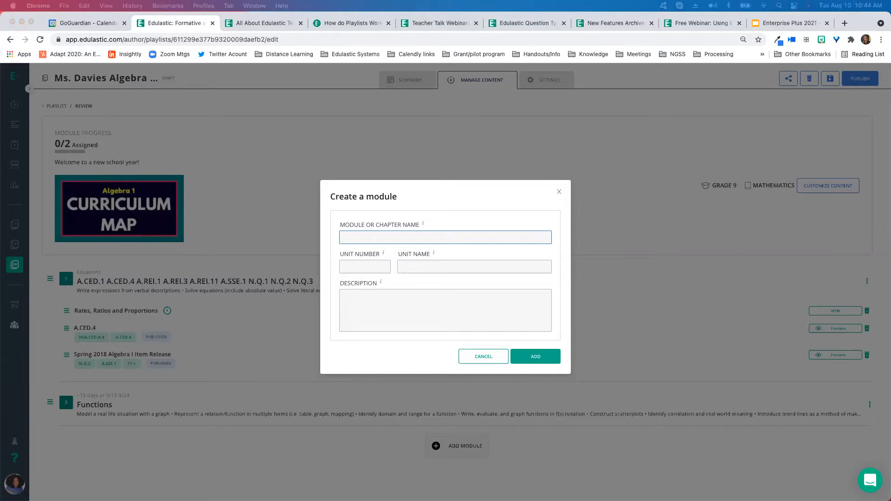
pyautogui.moveTo(574, 29); pyautogui.dragTo(890, 61)
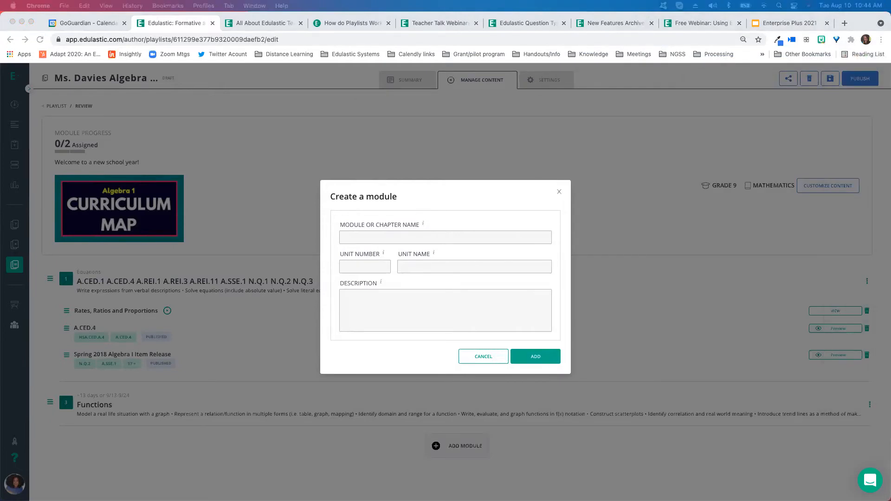
pyautogui.click(424, 237)
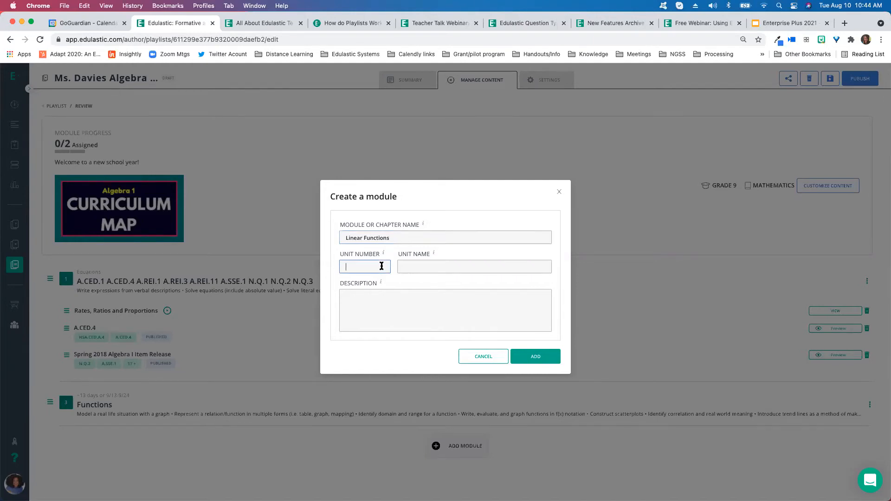
pyautogui.click(446, 264)
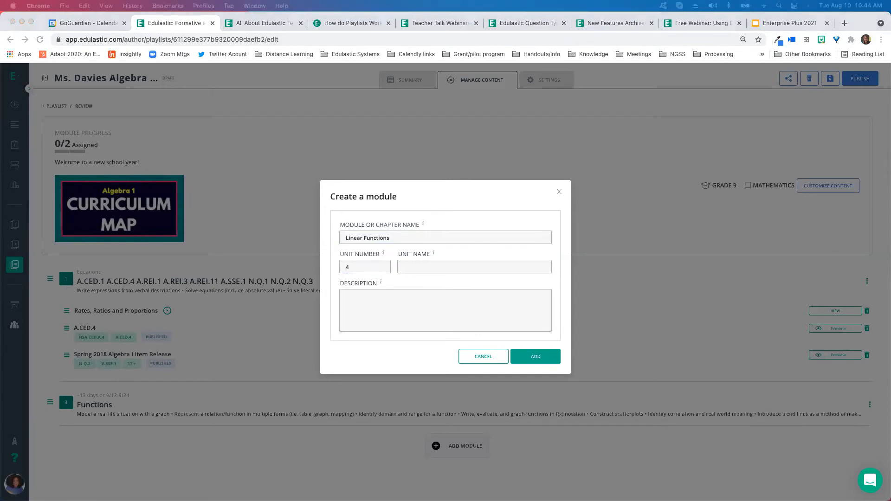
pyautogui.click(425, 265)
pyautogui.write('F.BF.1 F.BF.3 F.IF.2 F.IF.4 F.IF.5 F.IF.6 F.IF.7 F.LE.1 F.LE.2')
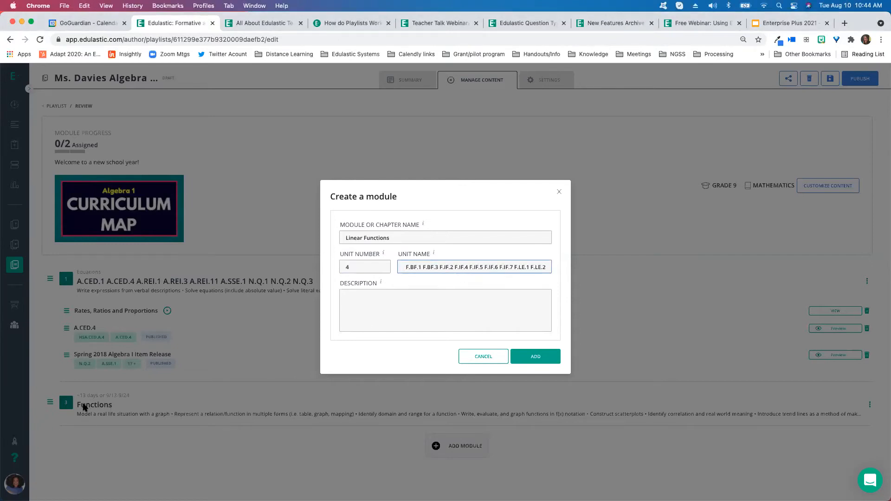
pyautogui.tripleClick(460, 266)
pyautogui.press('BackSpace')
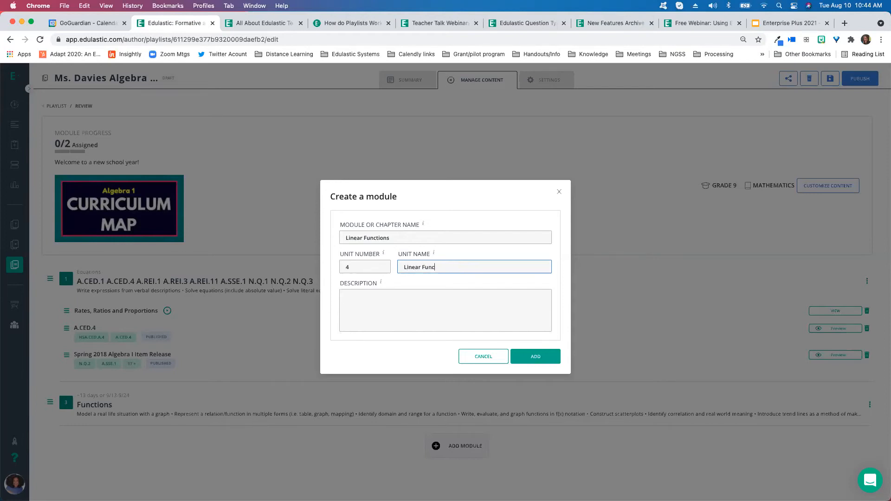
# Replace the module name with the date range 10/1-1020
pyautogui.moveTo(403, 237); pyautogui.dragTo(341, 236)
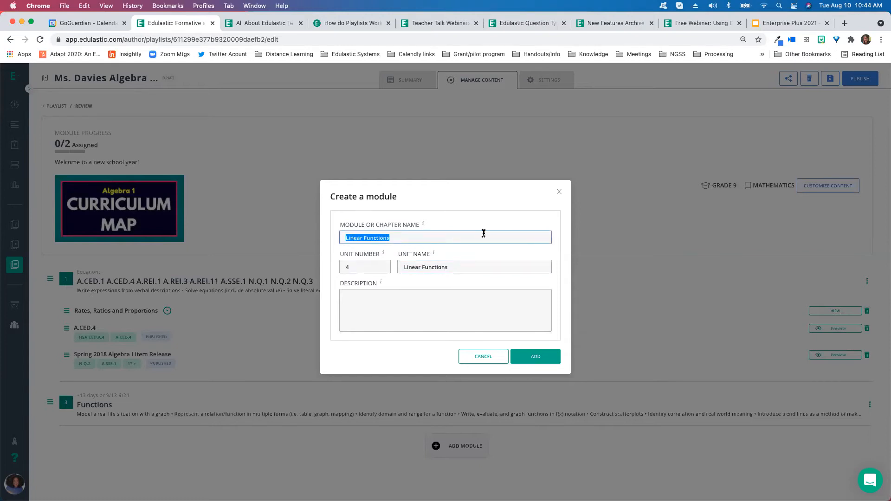
pyautogui.write('~20 days')
pyautogui.moveTo(373, 238); pyautogui.dragTo(332, 241)
pyautogui.write('10/1-1020')
# Paste the linear functions concept descriptors into the module description and add the module
pyautogui.click(431, 301)
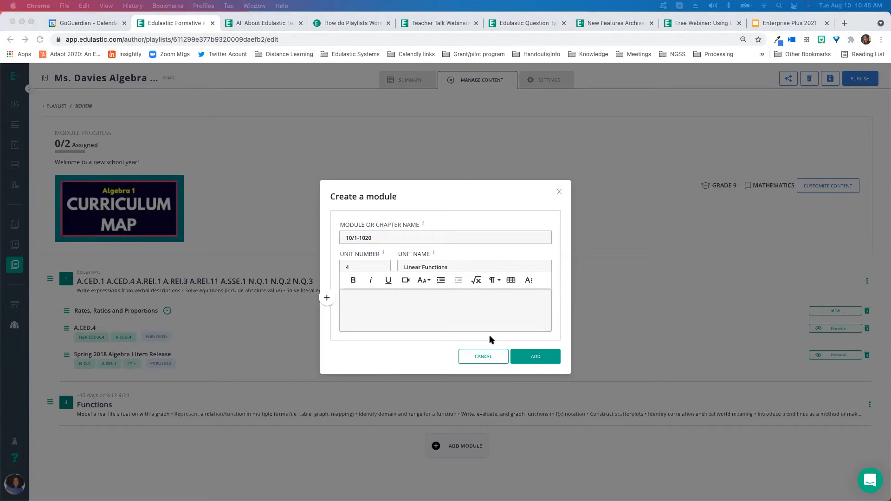
pyautogui.click(378, 299)
pyautogui.write('Graph and write linear functions in slope-intercept, point-slope, and standard (intercept) form • Identify x, y-intercepts as ordered pairs • Determine slope and apply as a rate of change • Recognize properties of parallel and perpendicular lines • Determine line of best fit using technology (LinReg) • Calculate the value of a residual and interpret in real world situations • Transform Linear Functions (vertical translations and reflections) • Identify and graph transformations of absolute value functions')
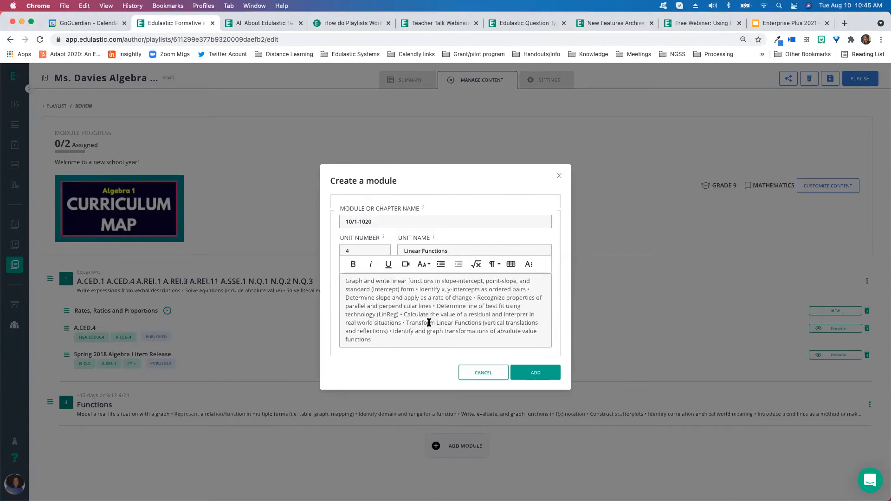
pyautogui.click(532, 374)
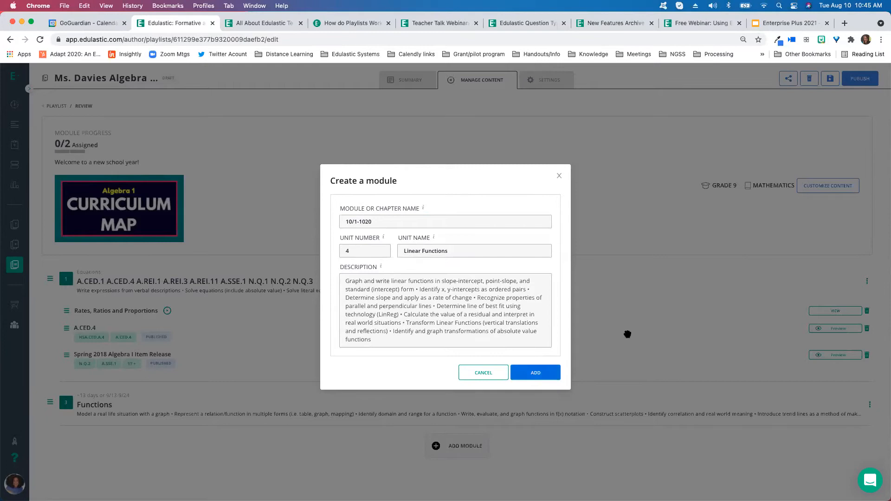
# Expand the Functions and Linear Functions modules to check their contents
pyautogui.scroll(-1, 412, 335)
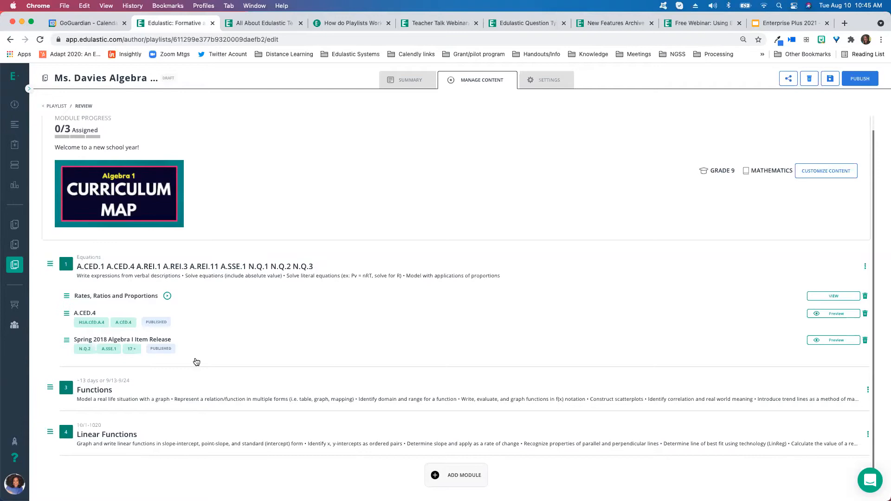
pyautogui.click(162, 390)
pyautogui.scroll(-2, 78, 358)
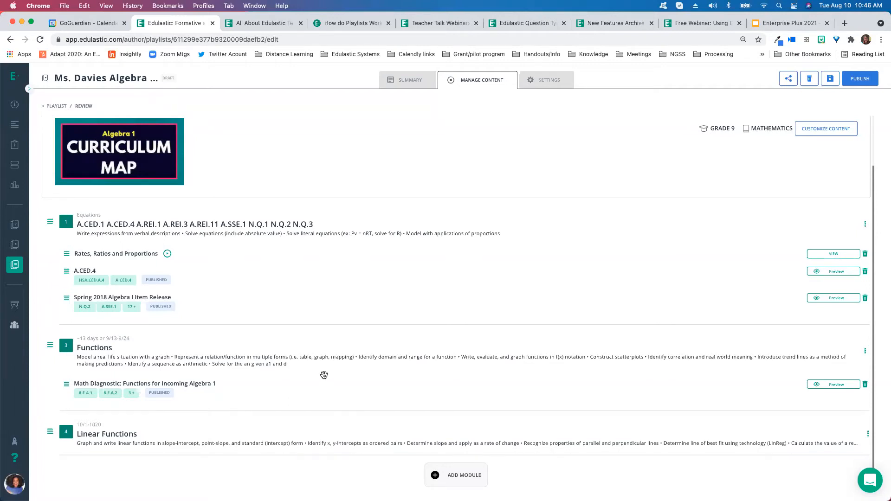
pyautogui.click(175, 437)
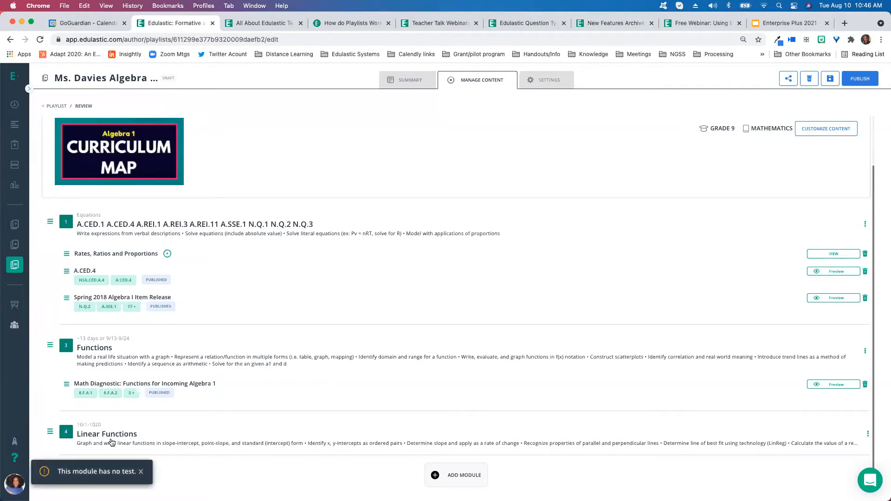
# Open the content customization panel to add tests to the playlist
pyautogui.click(141, 471)
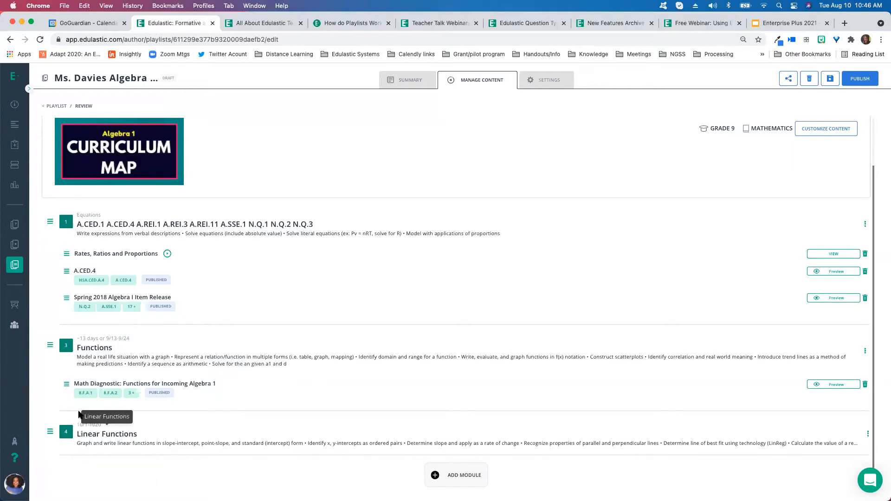
pyautogui.click(169, 428)
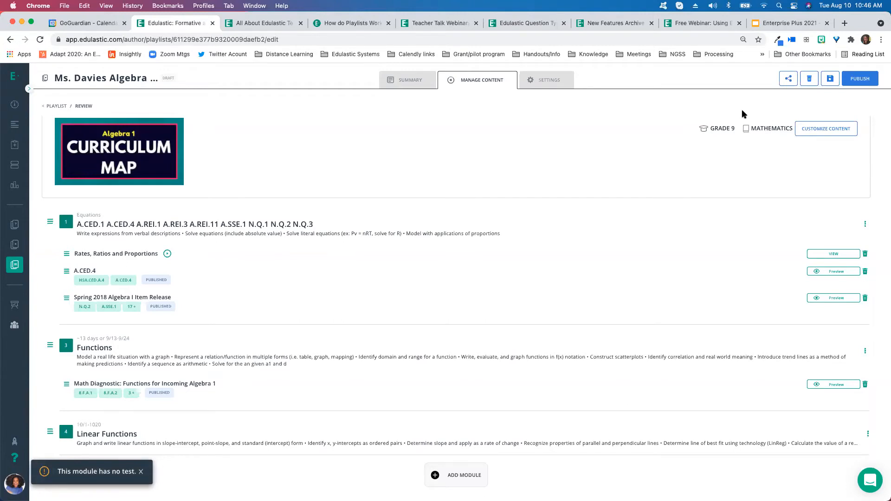
pyautogui.click(817, 129)
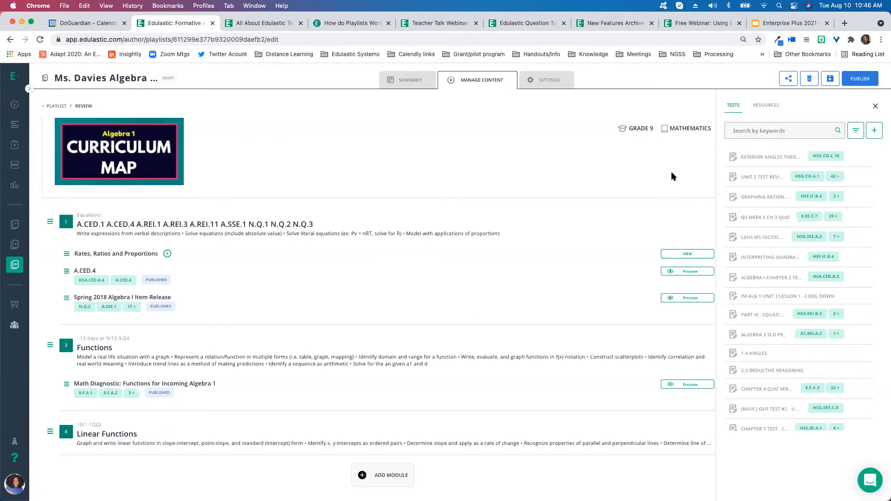
# Search the test library for functions
pyautogui.click(787, 130)
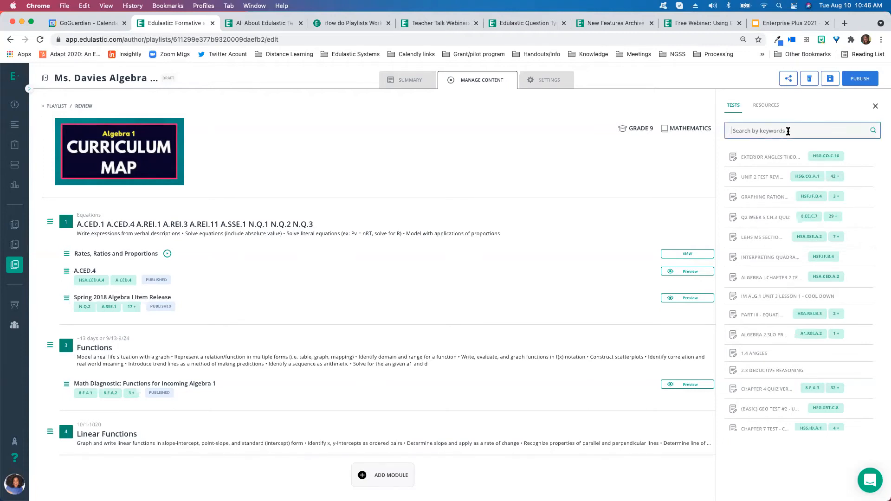
pyautogui.write('functions')
pyautogui.press('Return')
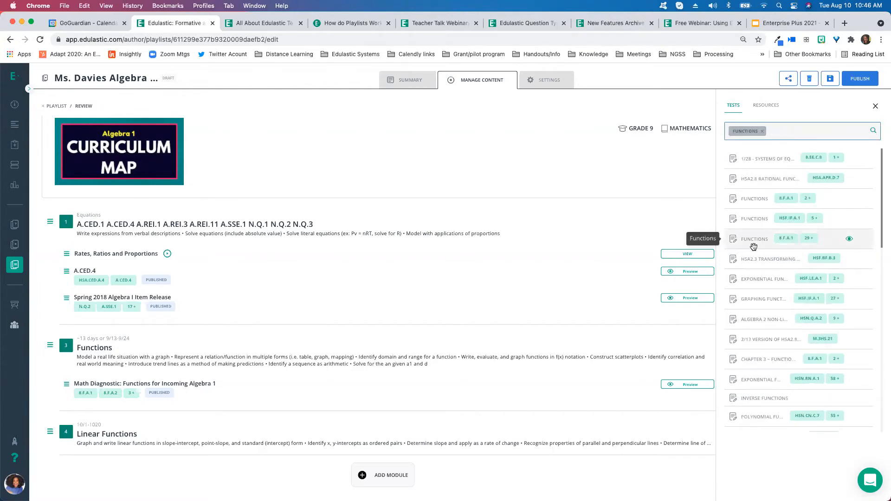
pyautogui.click(872, 131)
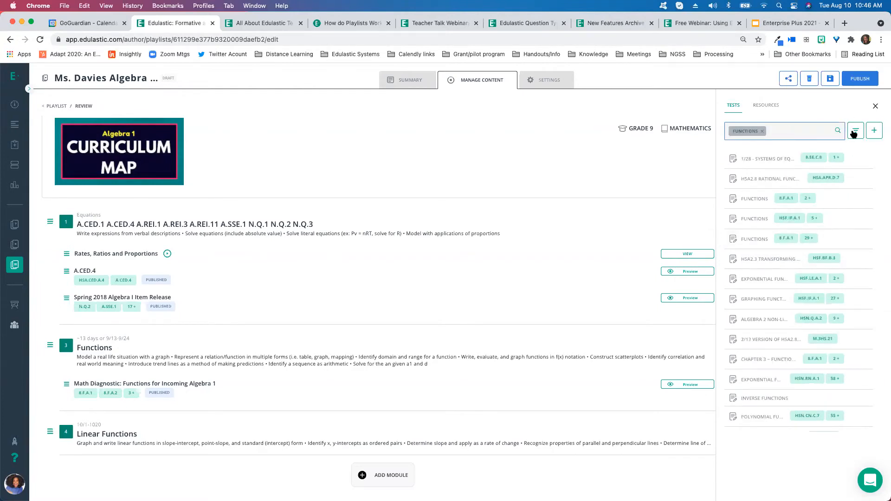
# Filter the tests to the entire library and the SmartStart Diagnostics collection, removing the Grade 9 filter
pyautogui.click(856, 134)
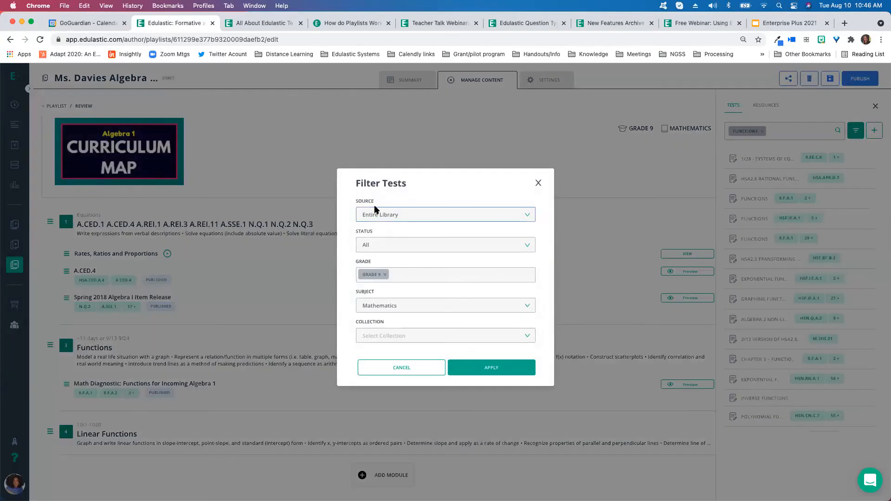
pyautogui.click(406, 214)
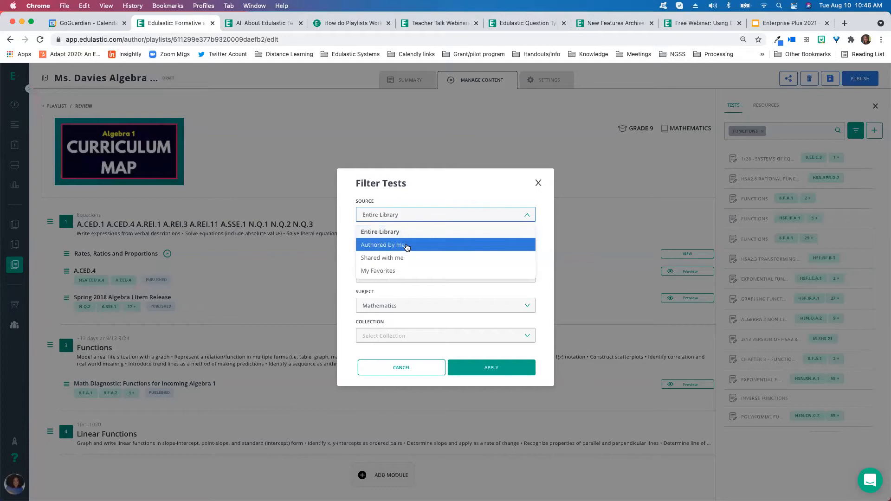
pyautogui.click(407, 246)
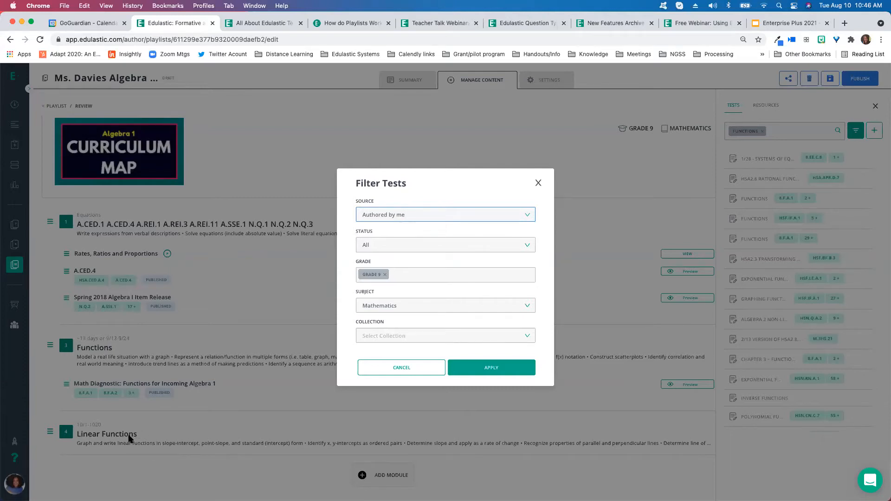
pyautogui.click(406, 215)
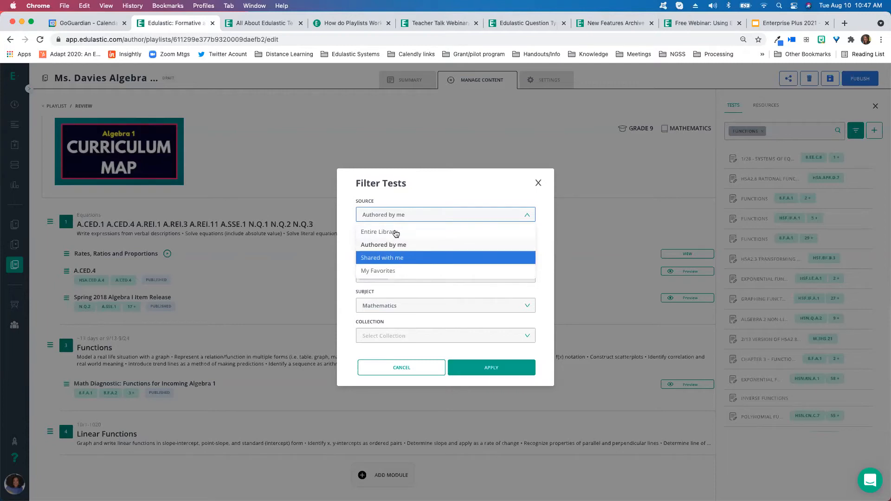
pyautogui.click(395, 232)
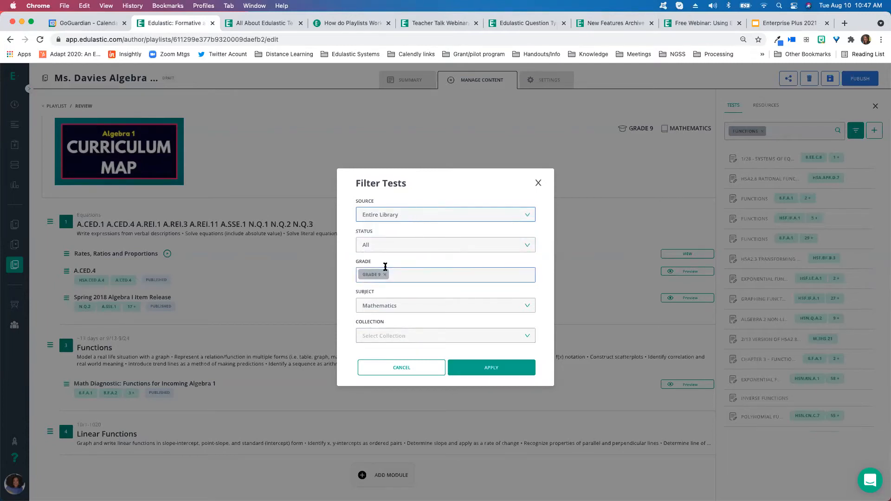
pyautogui.click(404, 337)
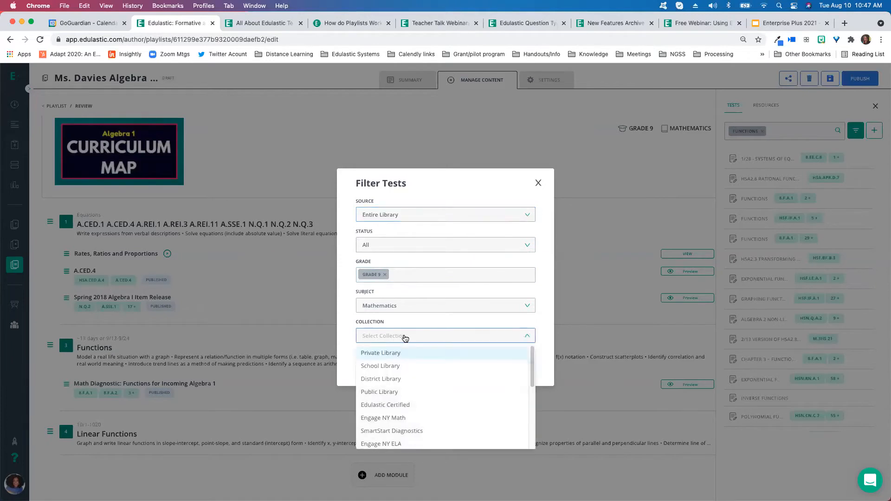
pyautogui.click(403, 430)
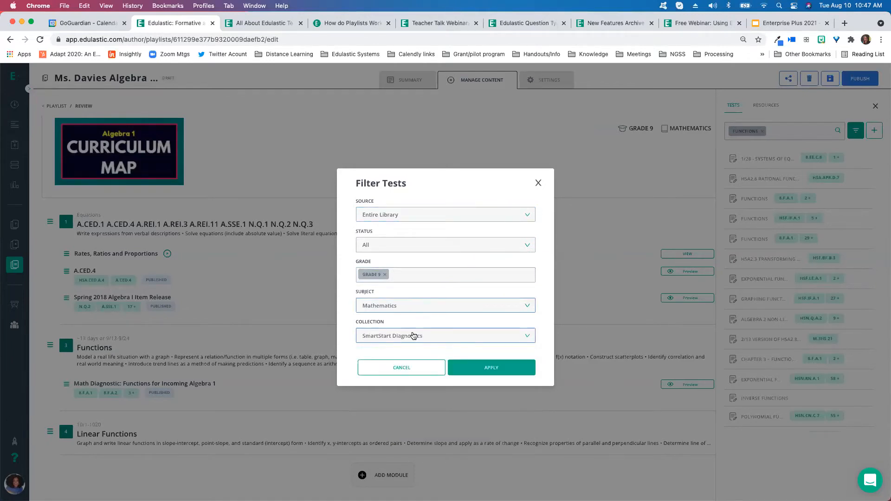
pyautogui.click(385, 274)
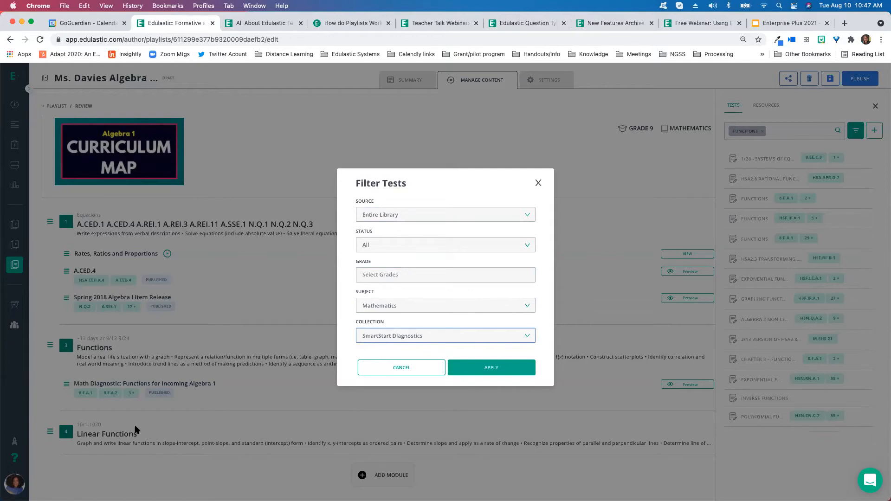
pyautogui.click(495, 370)
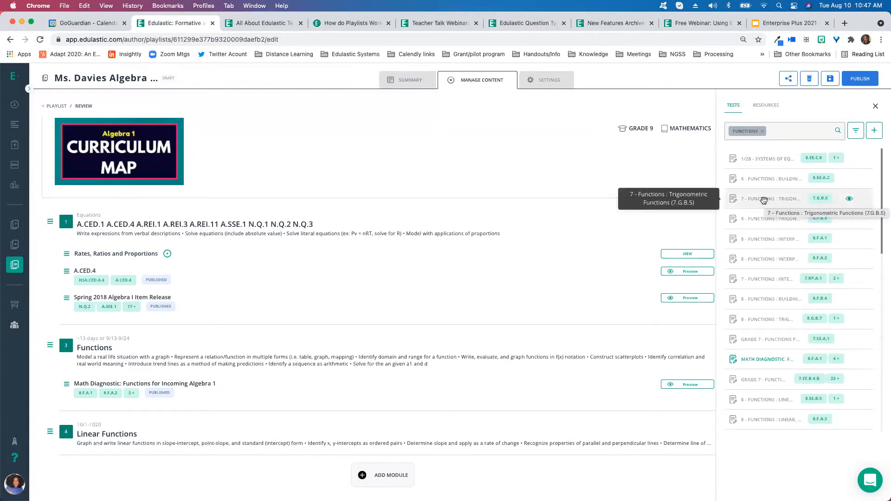
# Clear the functions keyword and reapply the test filters
pyautogui.click(764, 133)
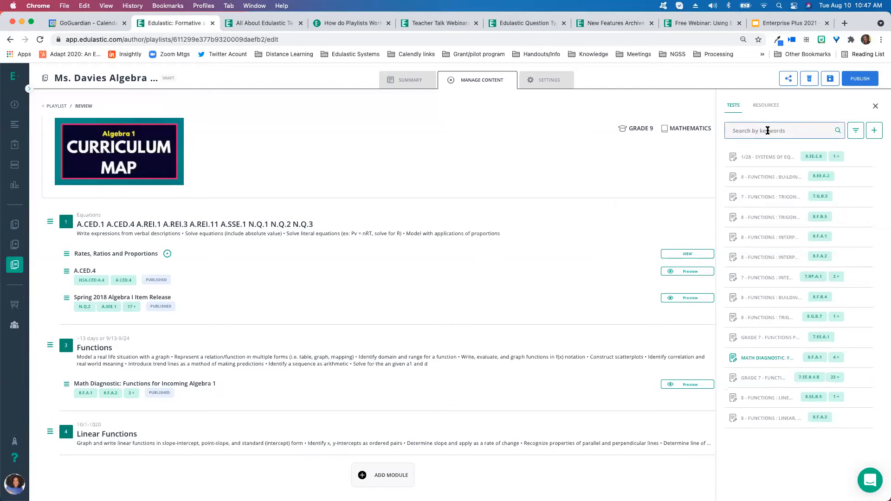
pyautogui.click(855, 132)
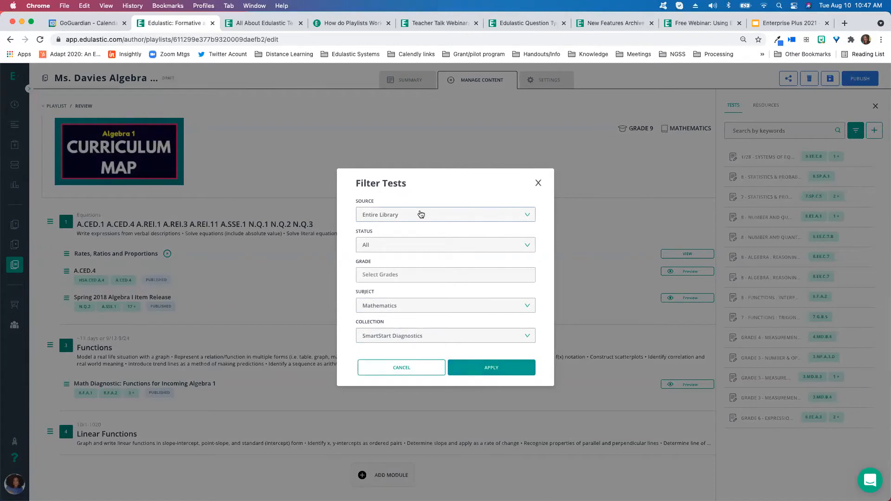
pyautogui.click(420, 213)
pyautogui.click(491, 367)
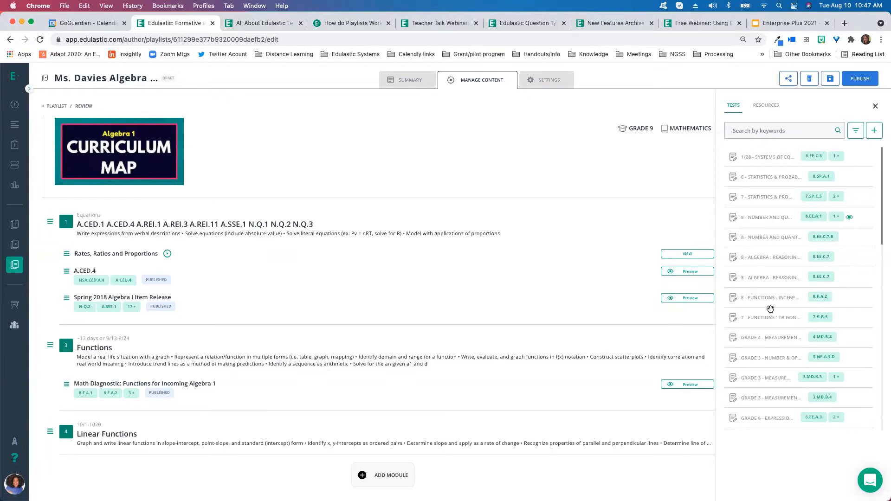
# Preview the 8 - Algebra: Reasoning with Equations & Inequalities Part 2 test, crossing out choice C and trying the magnifier
pyautogui.click(848, 278)
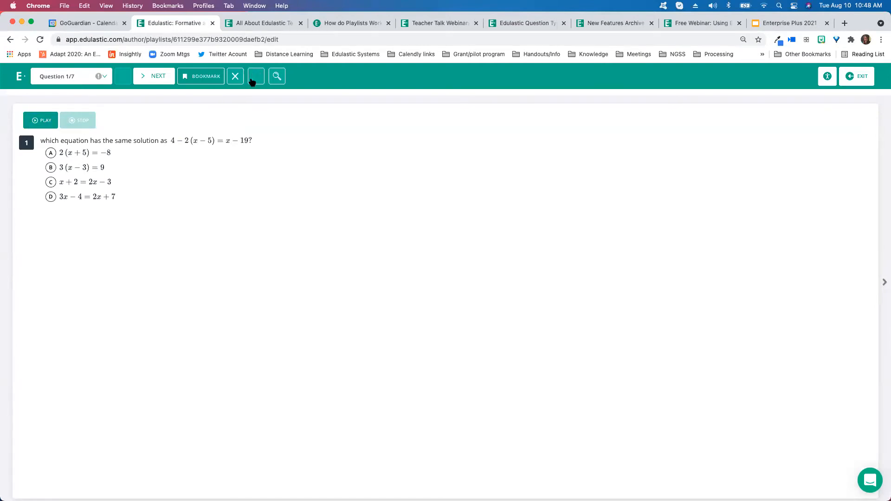
pyautogui.click(235, 76)
pyautogui.click(110, 183)
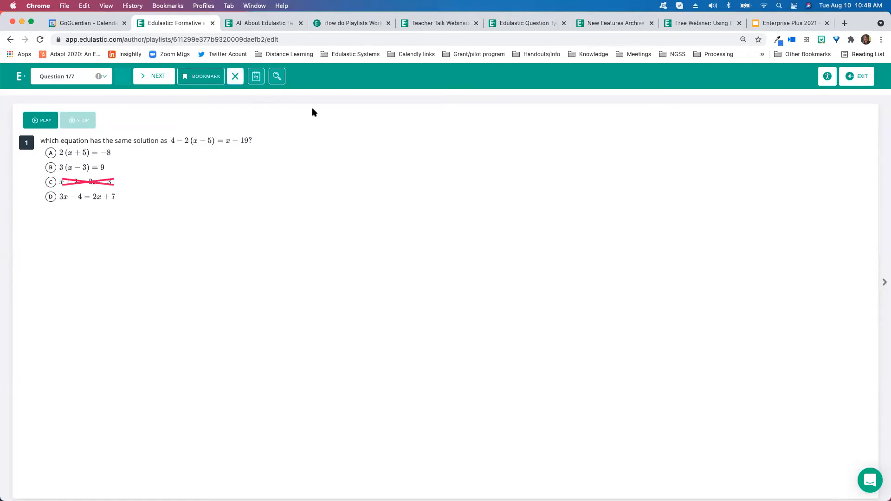
pyautogui.click(277, 78)
pyautogui.moveTo(304, 174); pyautogui.dragTo(165, 122)
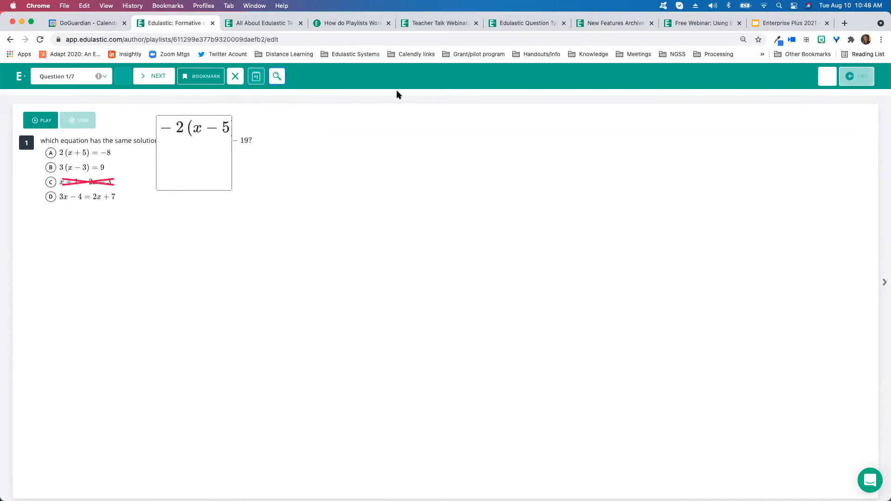
# Advance to question 2 and exit the test preview
pyautogui.click(154, 79)
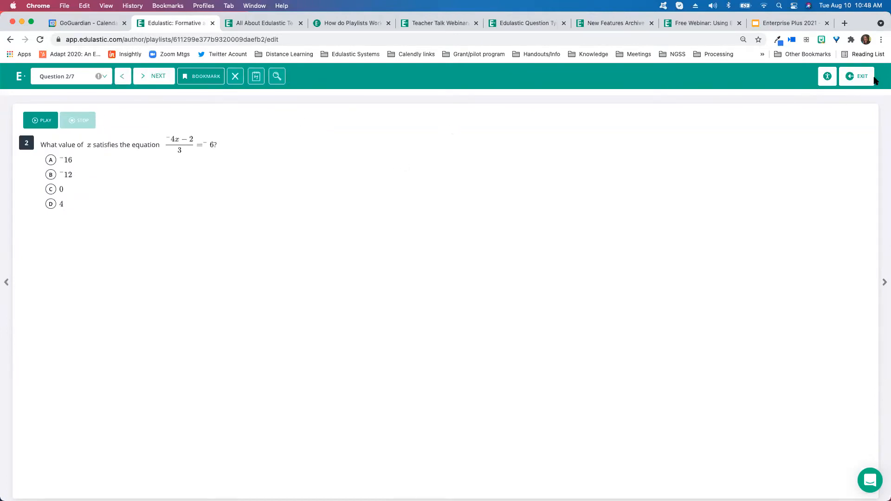
pyautogui.click(857, 76)
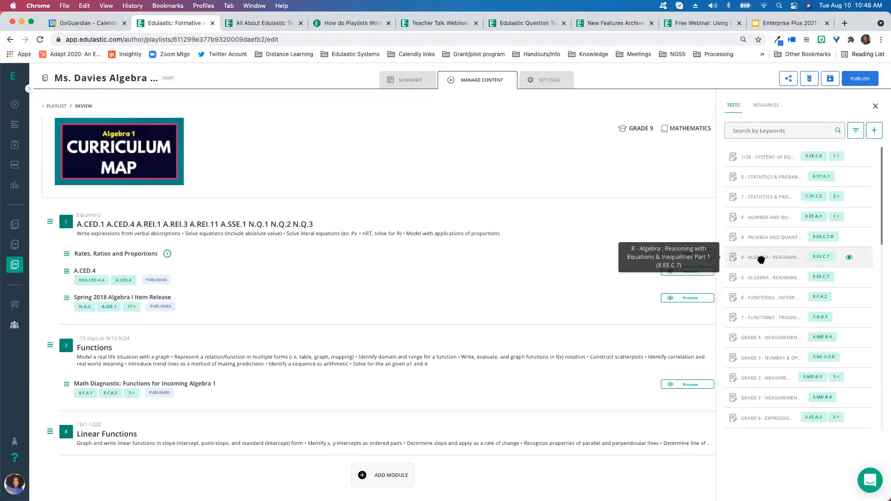
# Add the 8 - Algebra: Reasoning with Equations & Inequalities Part 1 test to the Linear Functions module
pyautogui.moveTo(761, 258); pyautogui.dragTo(243, 425)
pyautogui.scroll(-1, 251, 427)
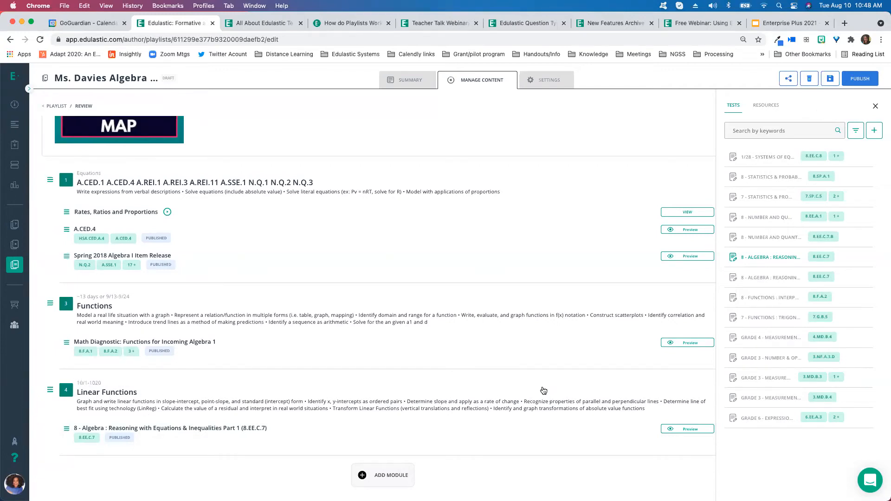
# Start adding a YouTube video resource titled Rations and Proportions
pyautogui.click(772, 106)
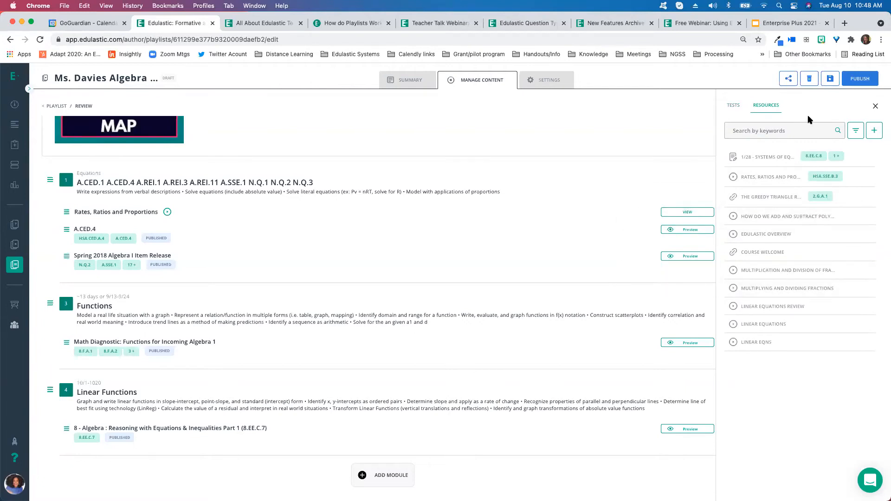
pyautogui.click(876, 133)
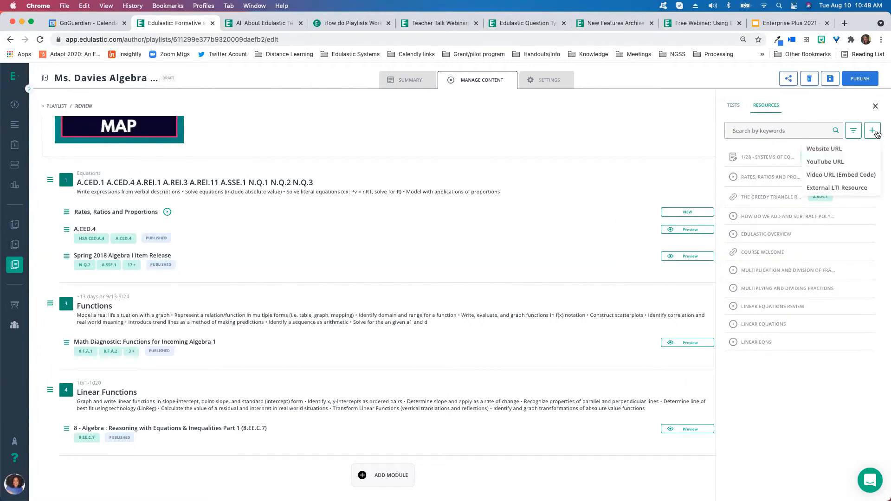
pyautogui.click(839, 162)
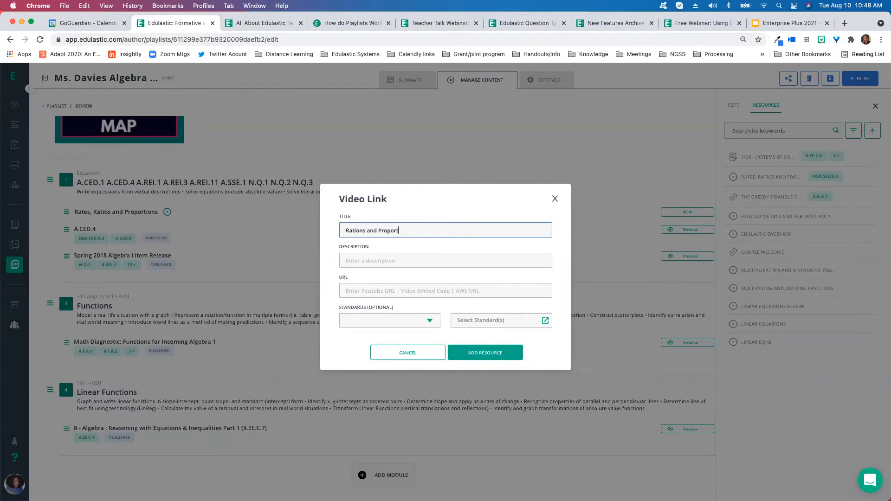
pyautogui.click(412, 266)
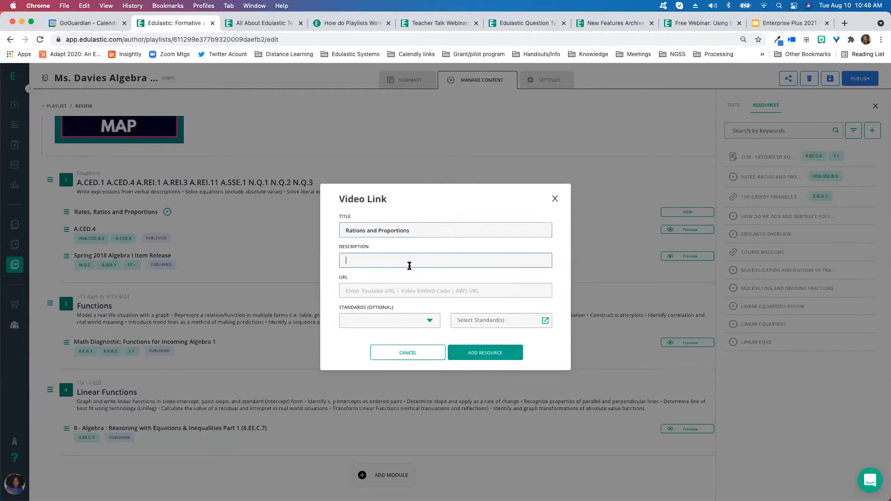
pyautogui.click(376, 292)
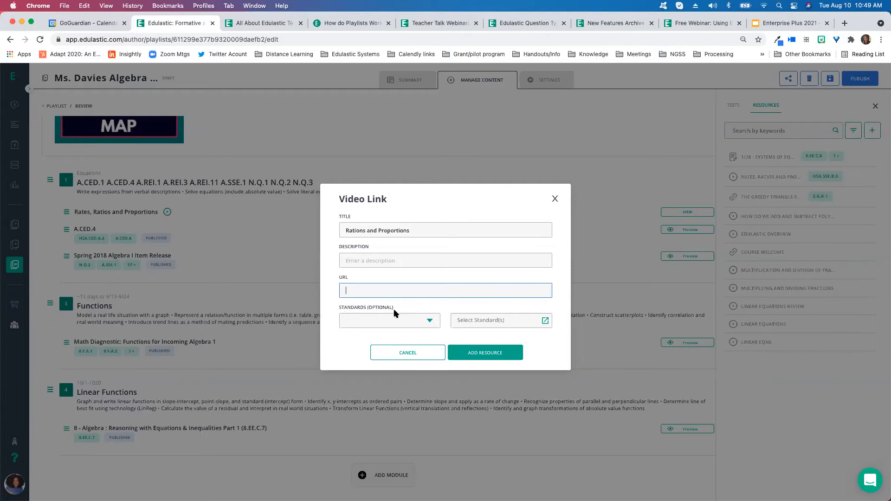
# Set the video's standards filter to Grade 9, Mathematics and the Math - Common Core standard set
pyautogui.click(427, 322)
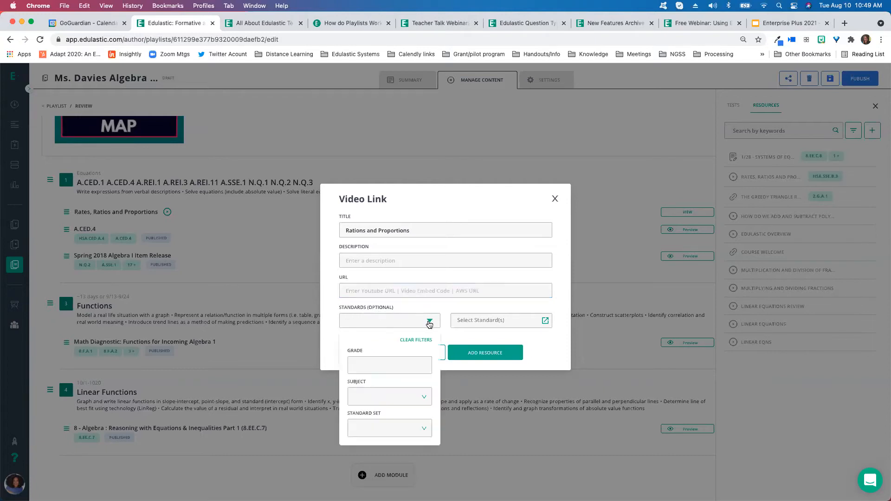
pyautogui.click(380, 366)
pyautogui.scroll(-3, 384, 409)
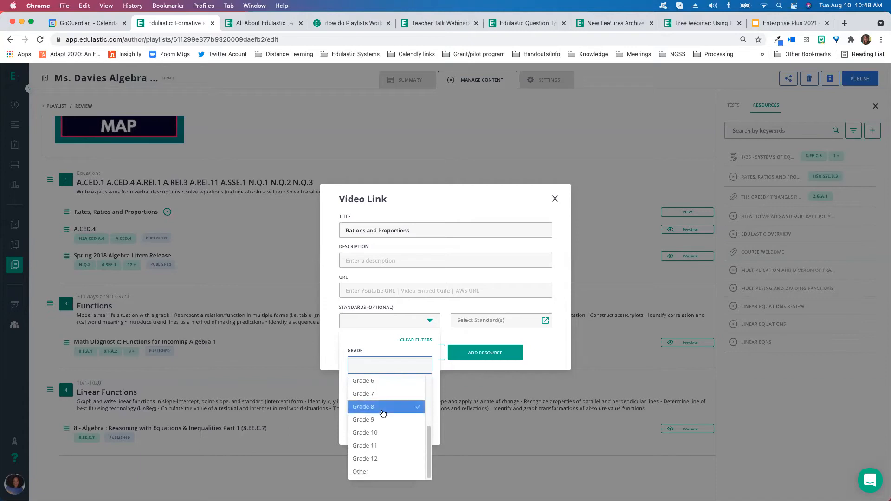
pyautogui.click(388, 349)
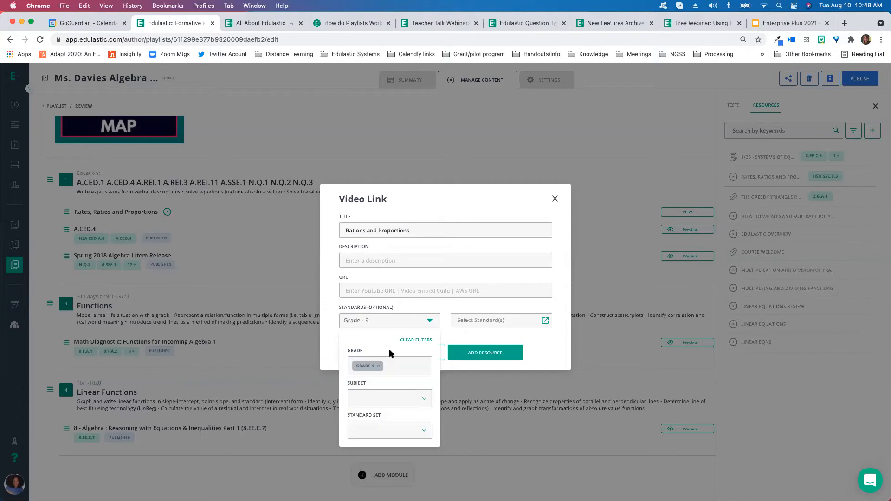
pyautogui.click(384, 399)
pyautogui.click(382, 417)
pyautogui.click(390, 425)
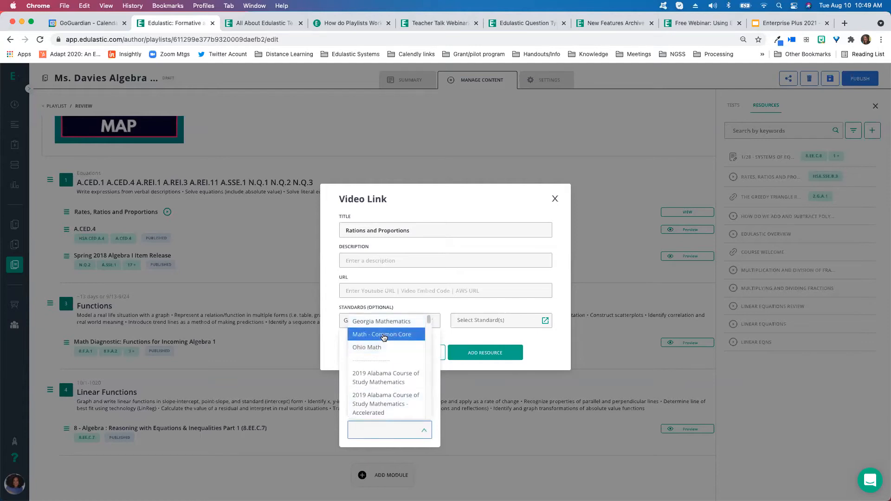
pyautogui.click(392, 341)
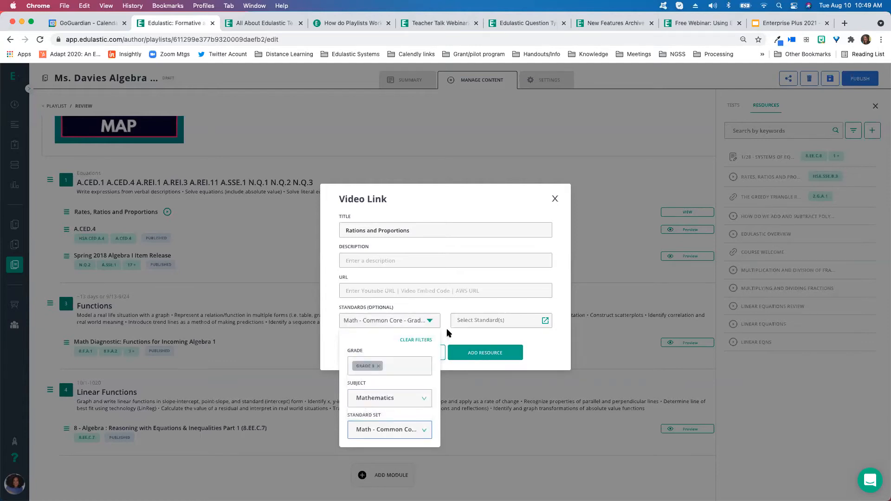
pyautogui.click(446, 329)
# Tag the video with the HSN.CN.A.2 standard, then close the video link dialog without adding it
pyautogui.click(541, 321)
pyautogui.scroll(-3, 422, 216)
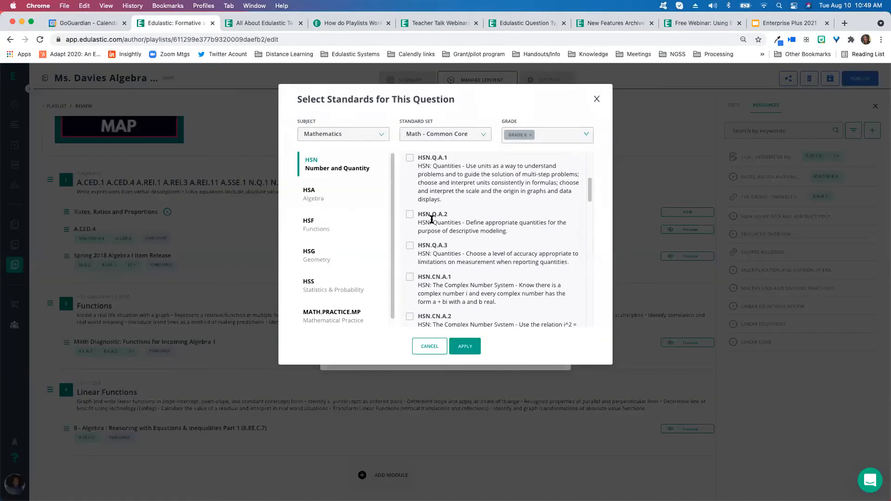
pyautogui.click(410, 249)
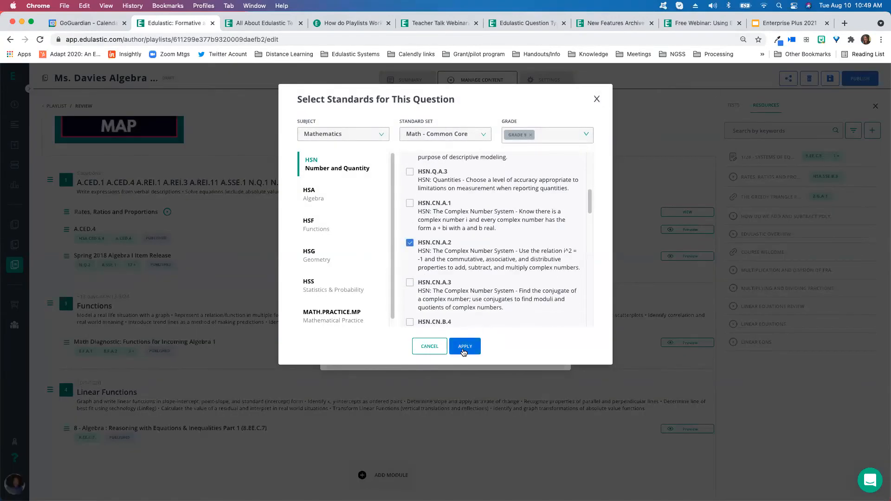
pyautogui.click(463, 351)
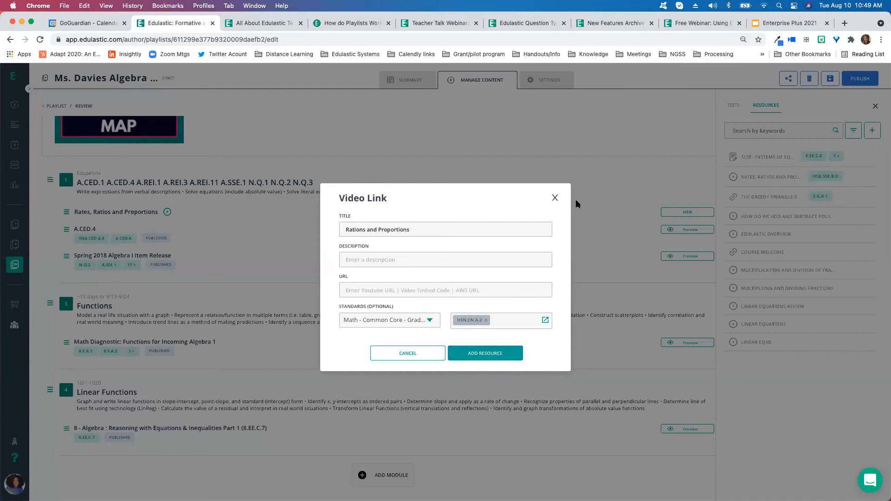
pyautogui.click(557, 198)
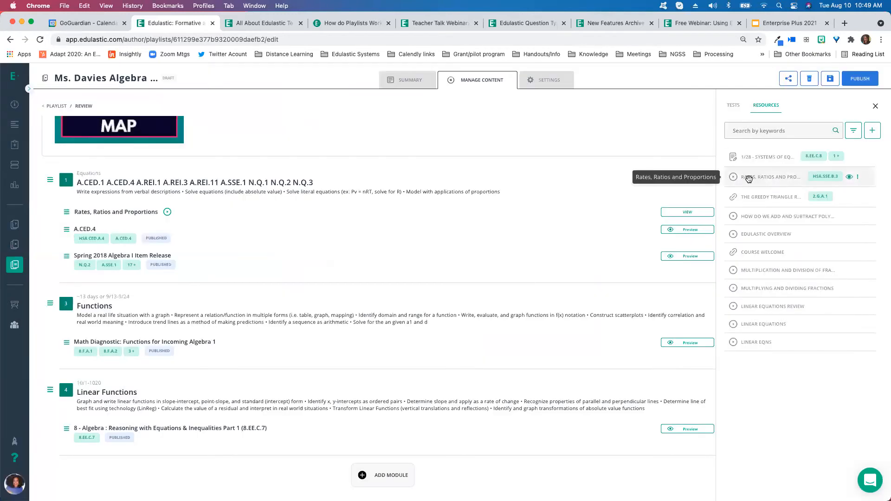
# Add the Rates, Ratios and Proportions resource to the Linear Functions module and close the resources panel
pyautogui.moveTo(756, 177); pyautogui.dragTo(365, 411)
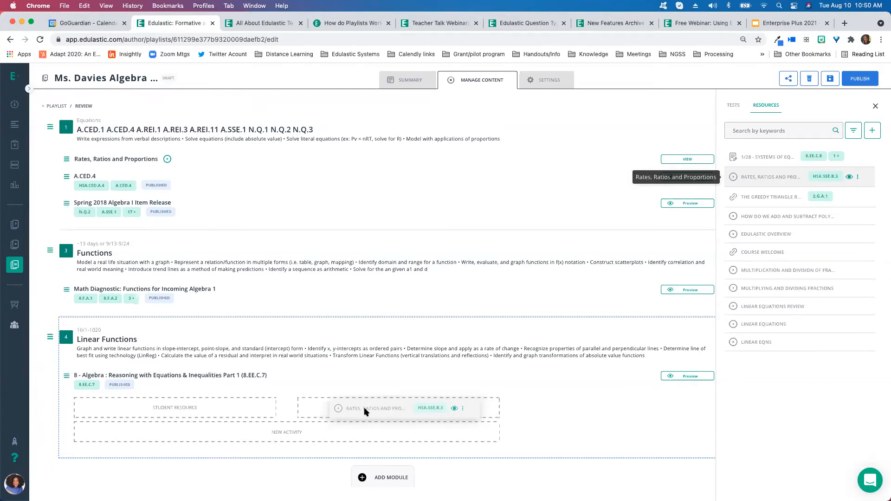
pyautogui.moveTo(366, 412); pyautogui.dragTo(247, 434)
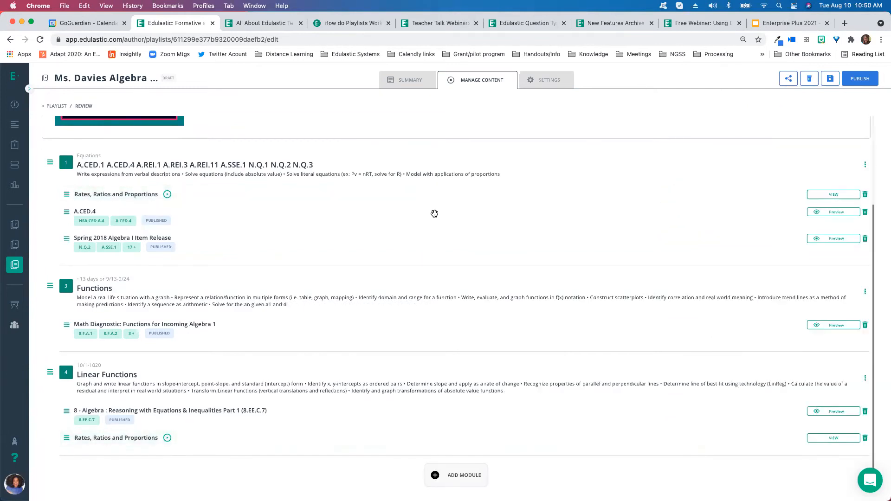
pyautogui.click(875, 106)
pyautogui.scroll(3, 431, 216)
pyautogui.scroll(-2, 260, 149)
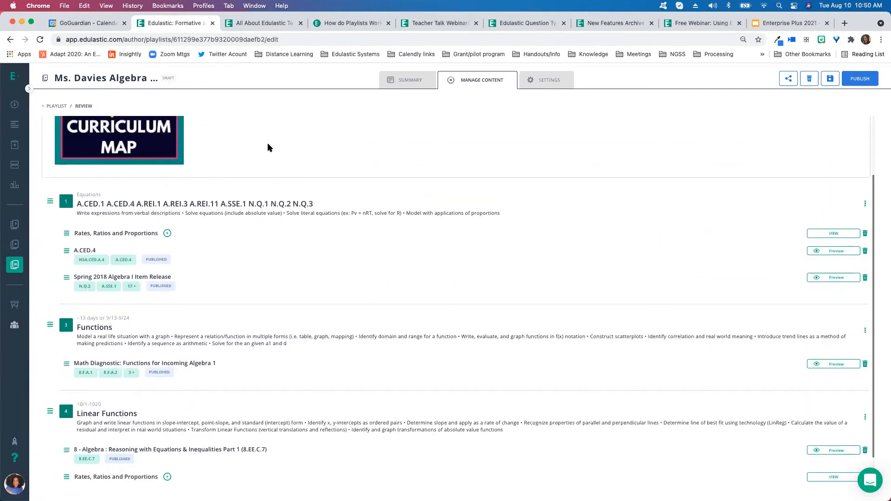
pyautogui.scroll(2, 203, 158)
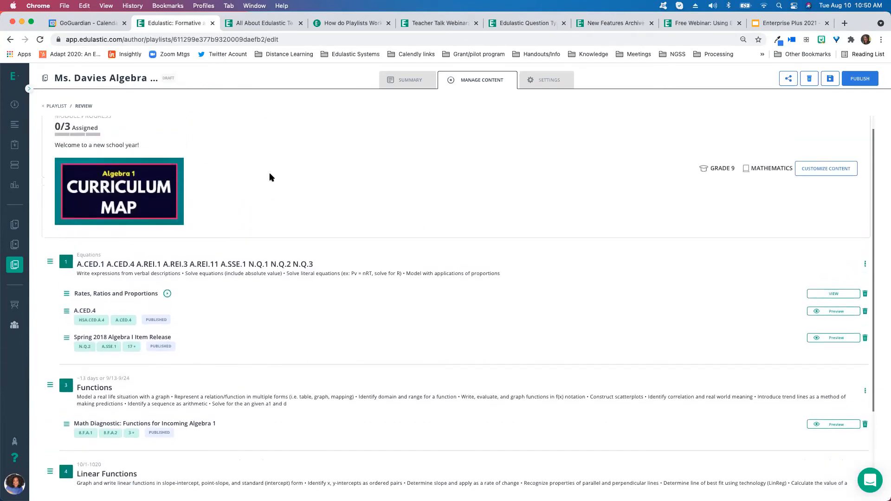
pyautogui.scroll(-3, 278, 179)
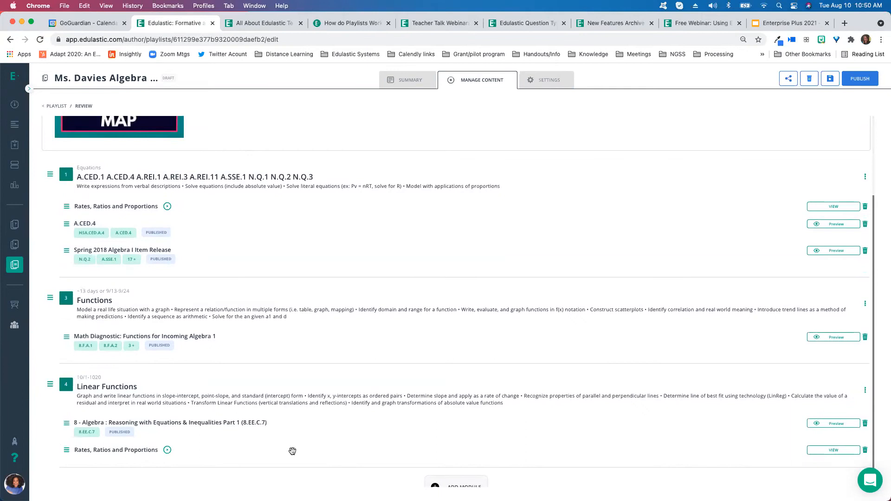
pyautogui.scroll(-1, 292, 451)
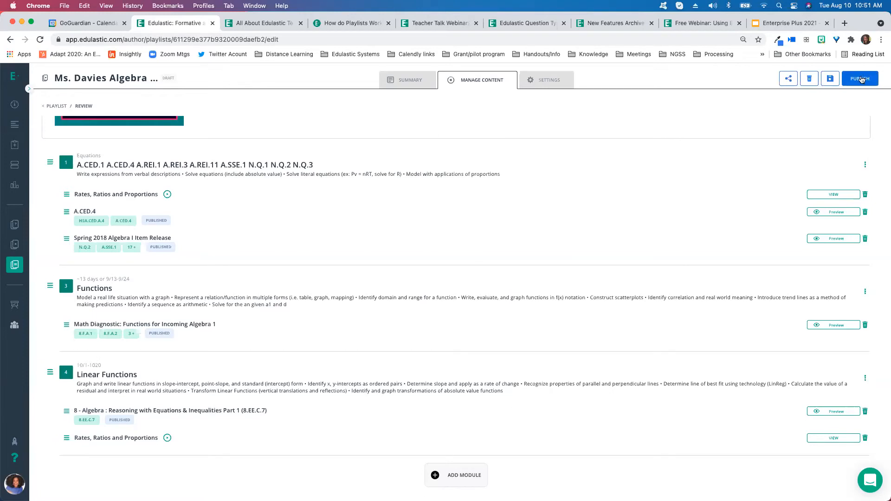
# Try inviting a co-author with Can View & Duplicate permission by entering a colleague's name, then close the dialog
pyautogui.click(788, 78)
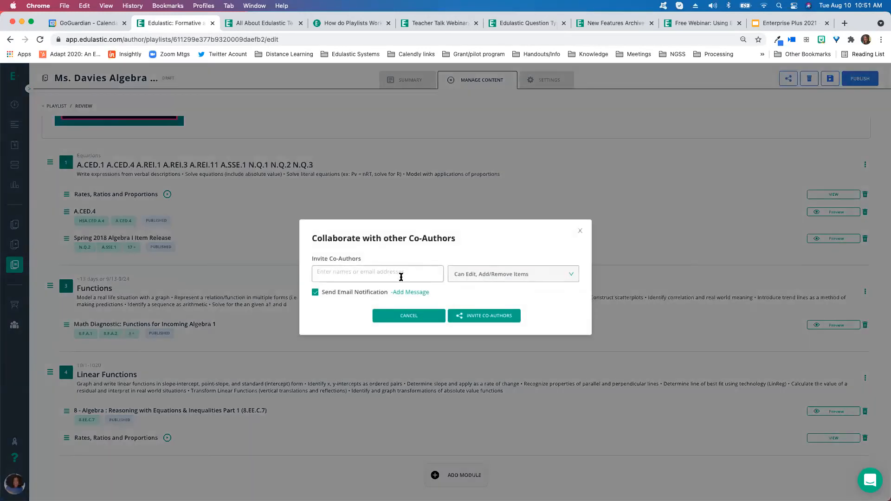
pyautogui.click(527, 276)
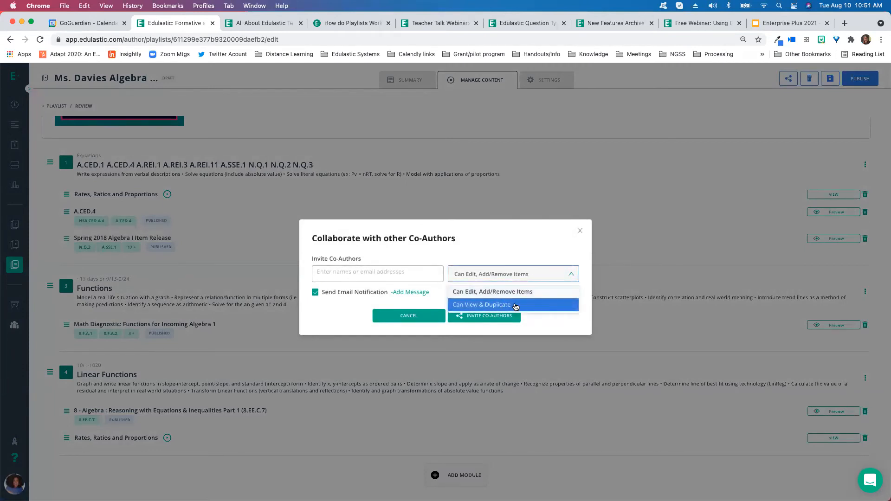
pyautogui.click(502, 306)
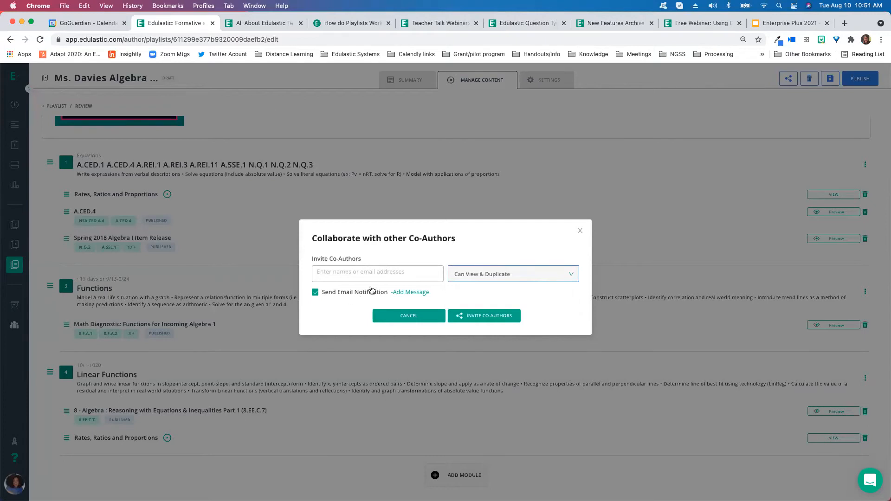
pyautogui.click(365, 272)
pyautogui.write('albert')
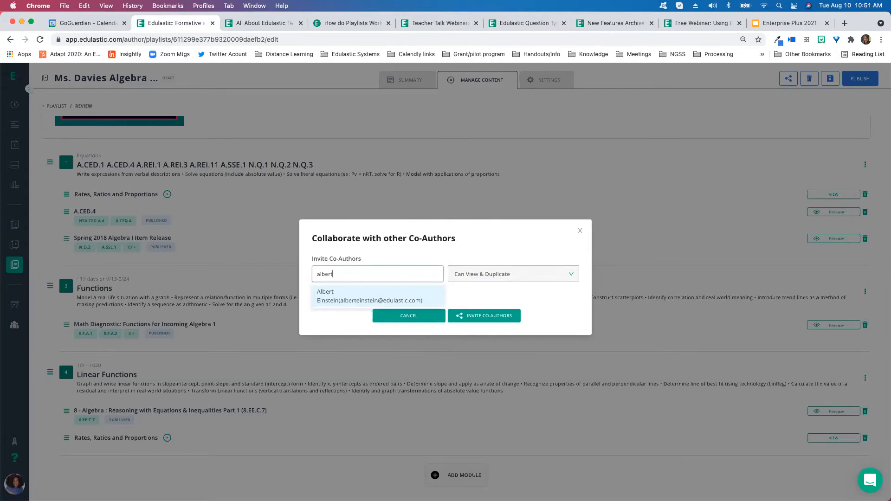
pyautogui.click(581, 231)
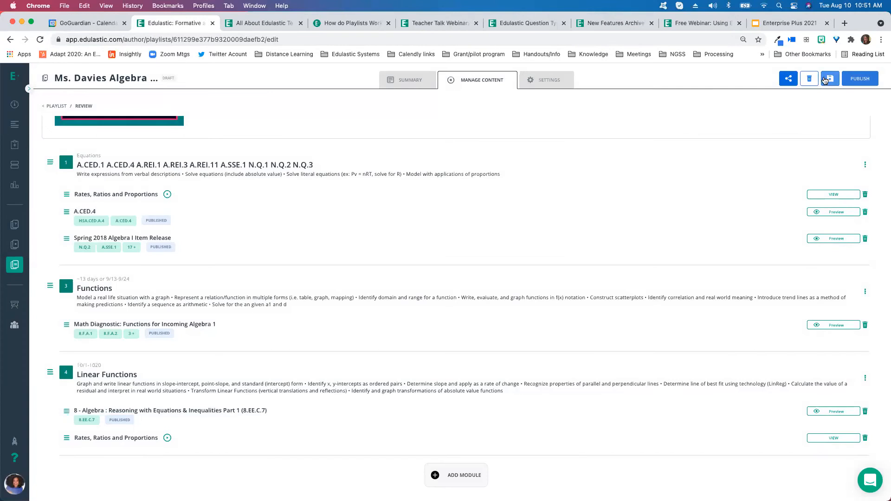
# Publish the playlist and open it for use
pyautogui.click(824, 81)
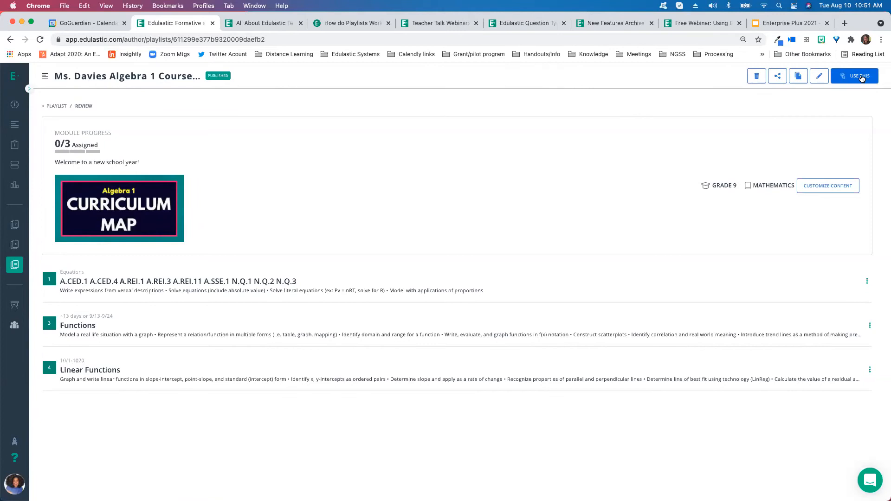
pyautogui.click(860, 77)
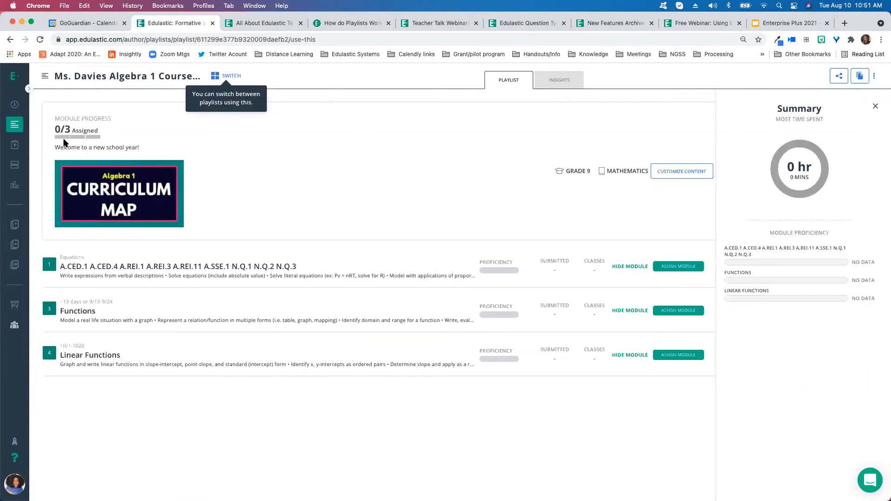
# Expand the Functions and Linear Functions modules to show their tests and resources
pyautogui.moveTo(37, 264)
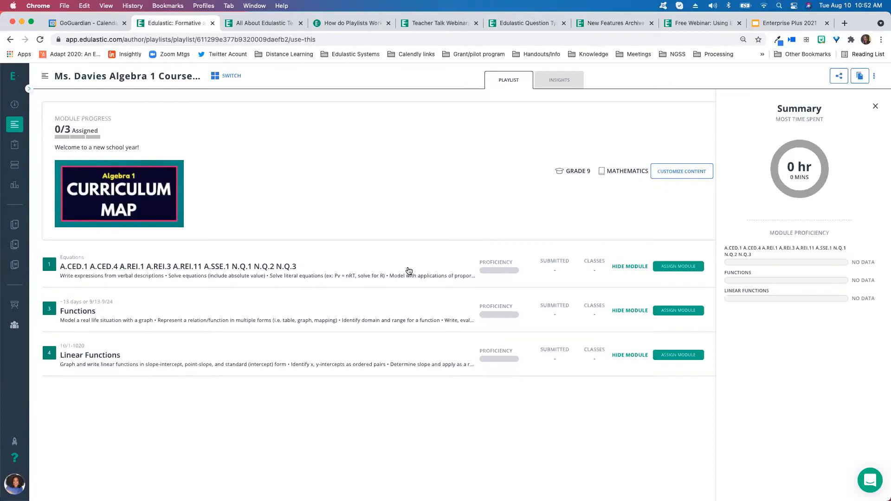
pyautogui.click(304, 264)
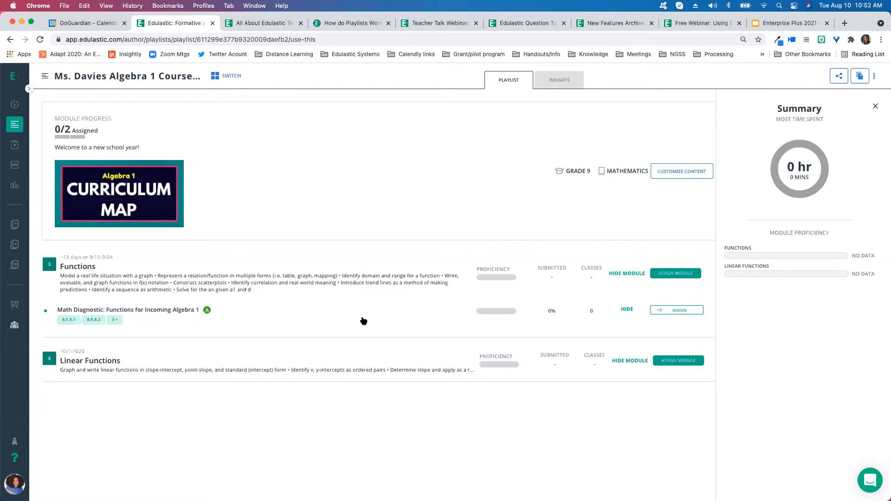
pyautogui.click(318, 351)
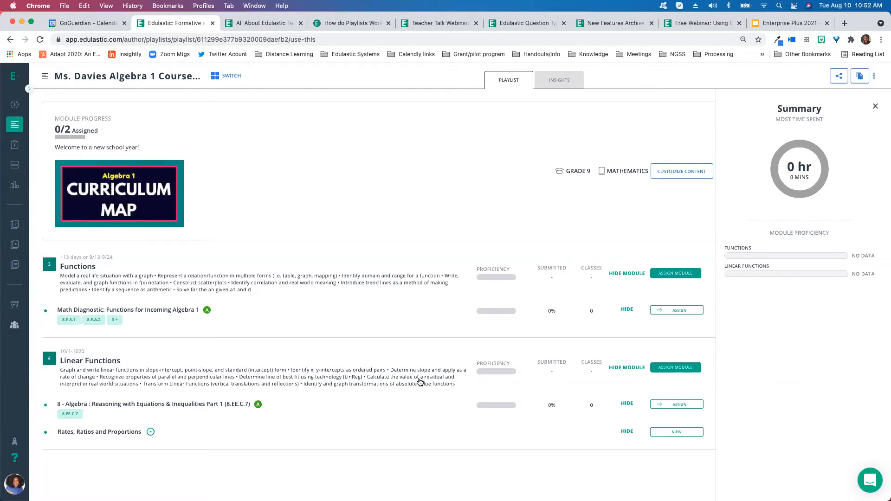
# Open the assignment settings for the Linear Functions module, then return to the playlist and review its modules
pyautogui.click(666, 368)
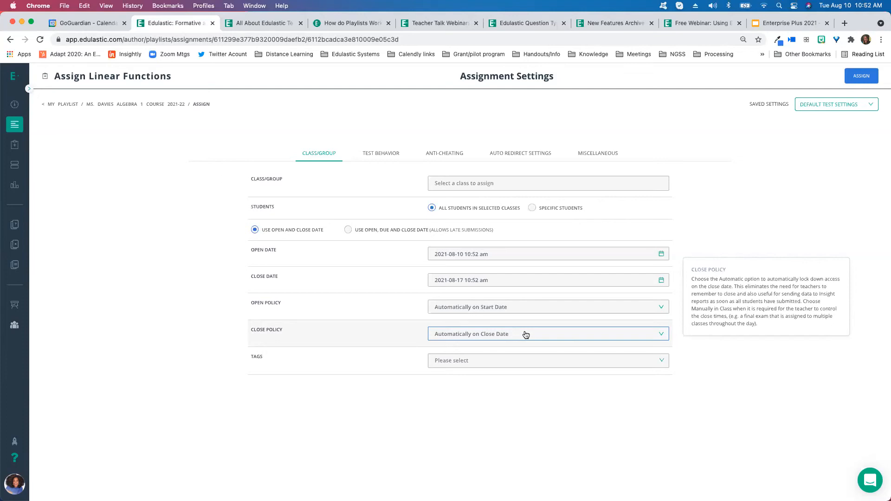
pyautogui.click(57, 104)
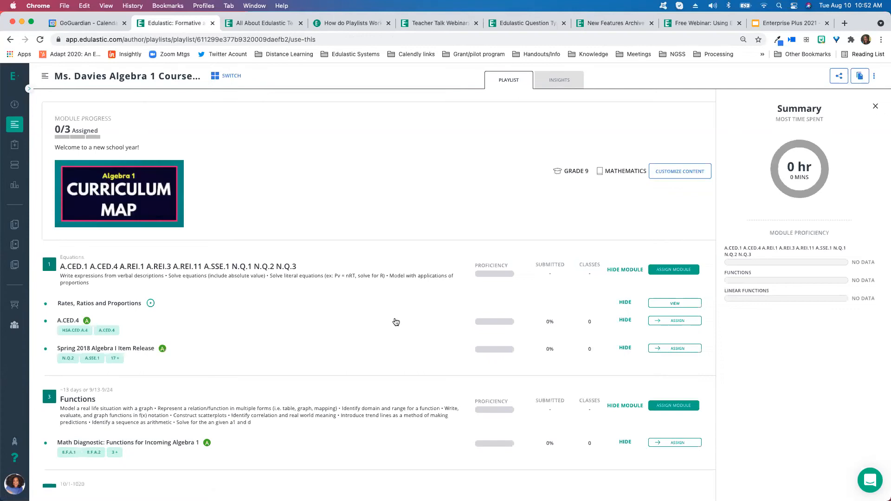
pyautogui.scroll(-2, 394, 321)
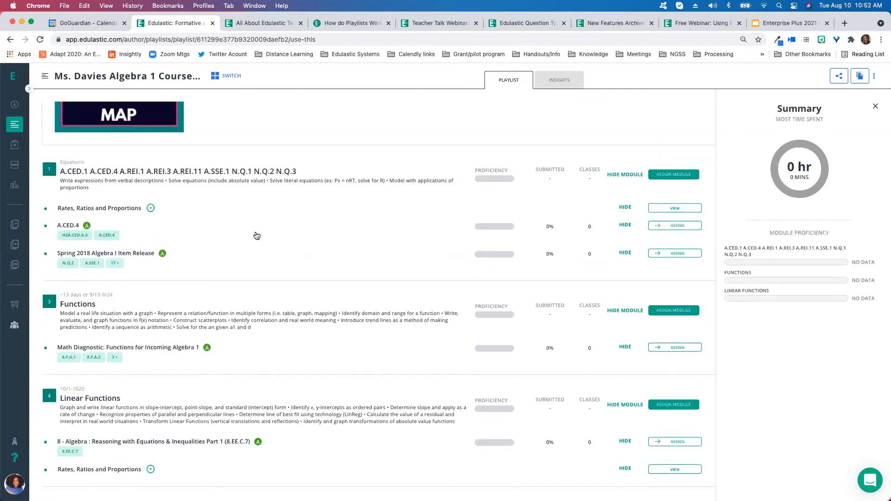
pyautogui.scroll(1, 310, 241)
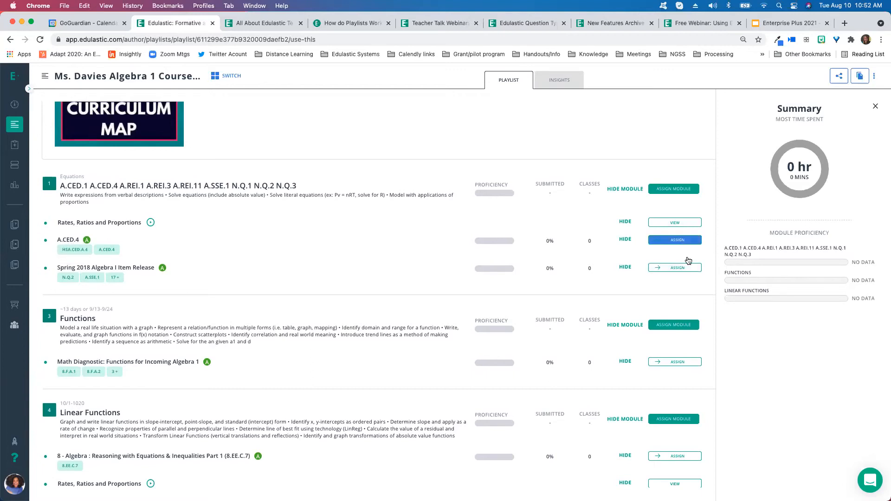
pyautogui.scroll(-1, 251, 267)
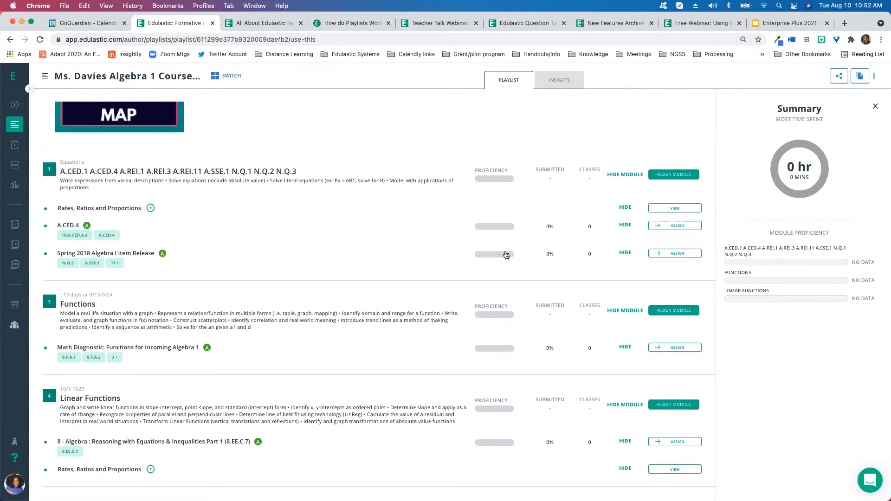
pyautogui.scroll(2, 464, 280)
pyautogui.scroll(-2, 394, 309)
# Open the playlist's Insights view, then browse the Insights reports page
pyautogui.click(558, 80)
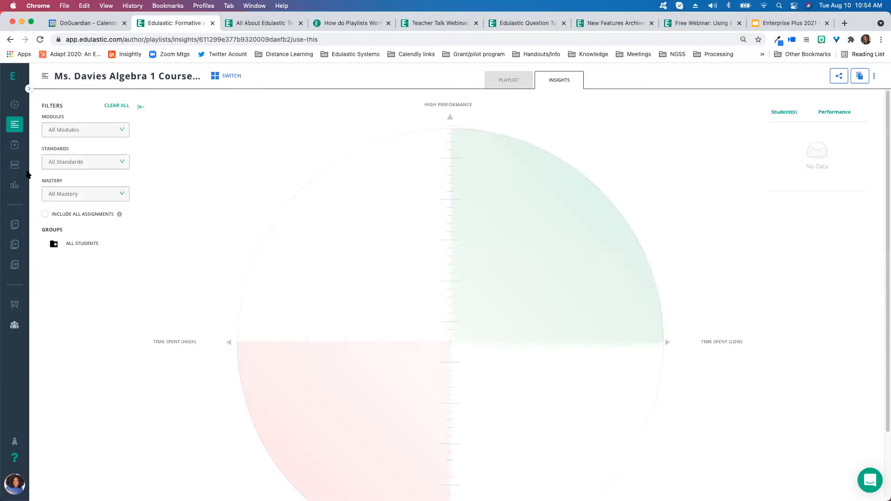
pyautogui.click(36, 184)
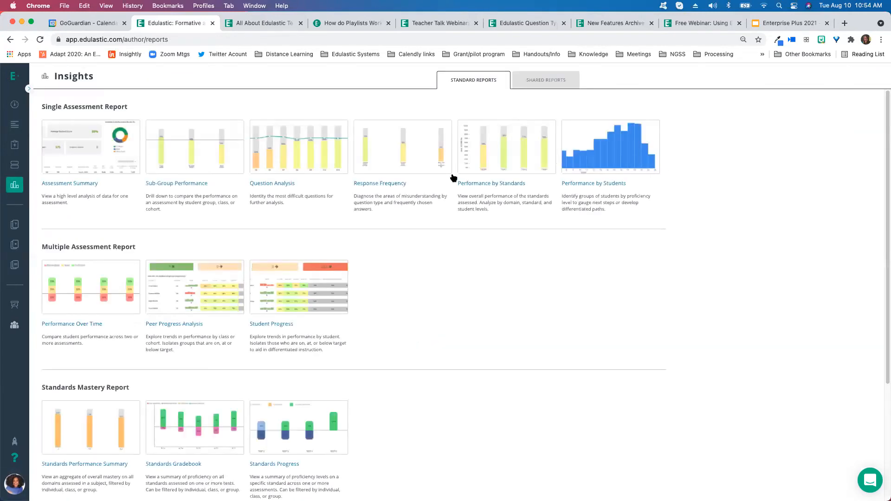
pyautogui.scroll(-5, 627, 343)
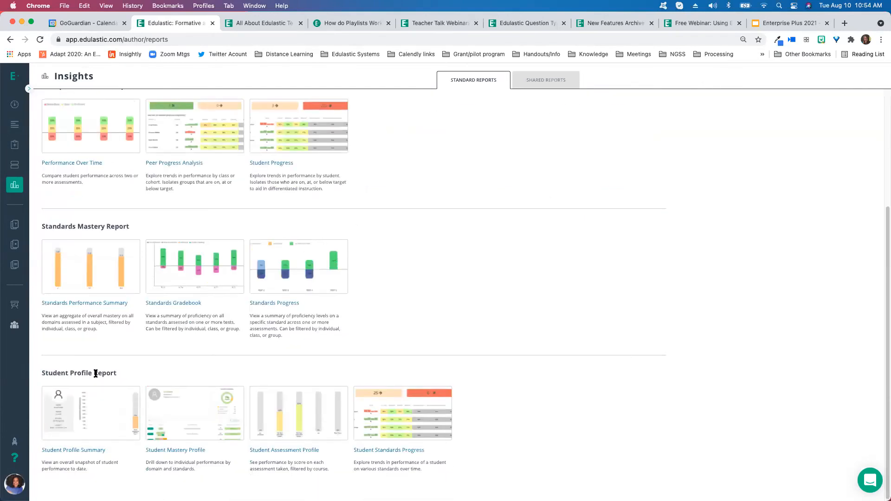
pyautogui.scroll(5, 610, 349)
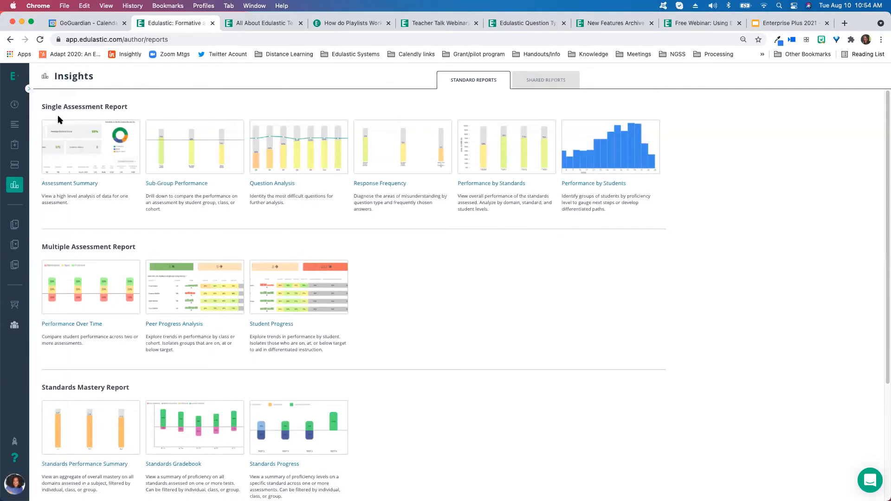
# Return to My Playlist and open its Insights view
pyautogui.moveTo(6, 200)
pyautogui.click(35, 267)
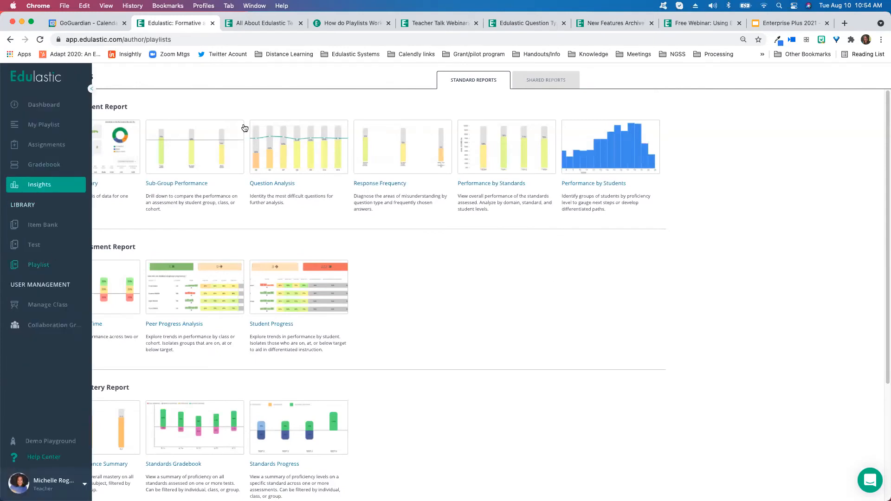
pyautogui.click(17, 127)
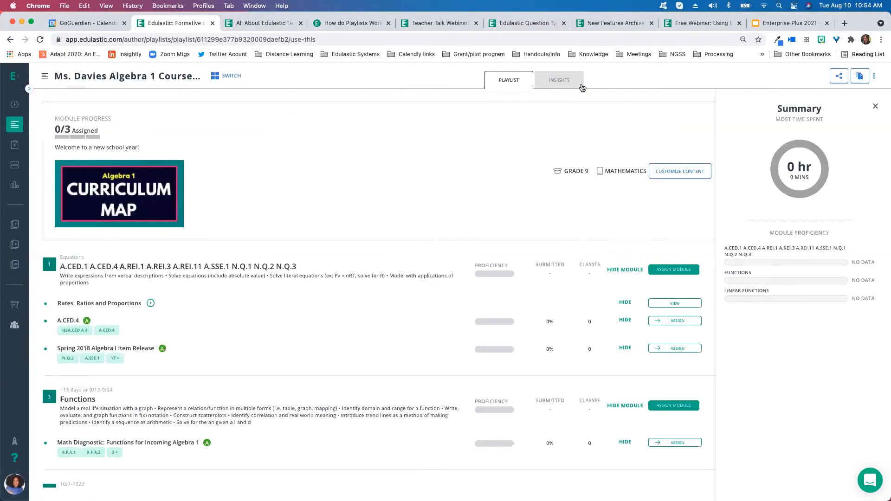
pyautogui.click(575, 85)
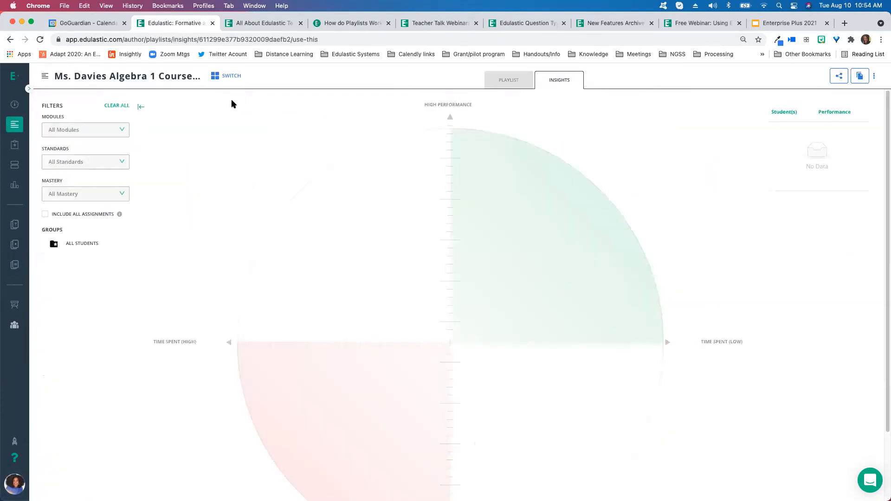
# Switch to the Middle School Math - Grade 6 playlist and view its Insights including all assignments
pyautogui.click(216, 77)
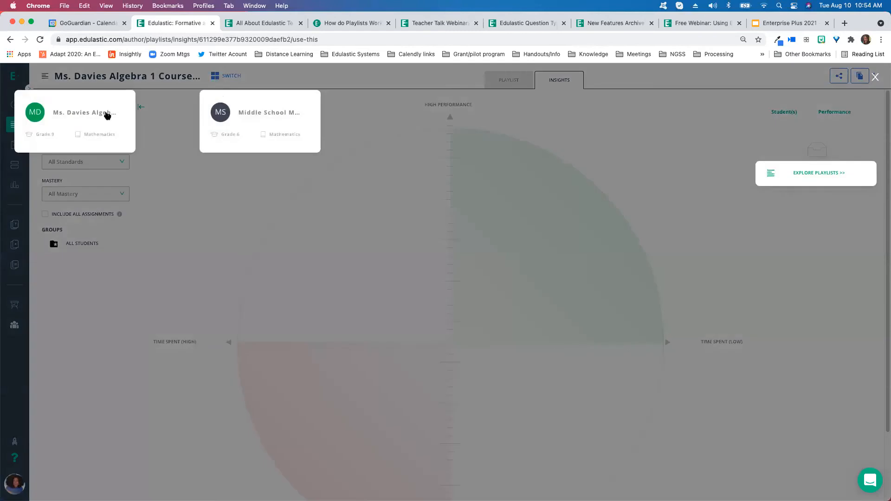
pyautogui.click(251, 114)
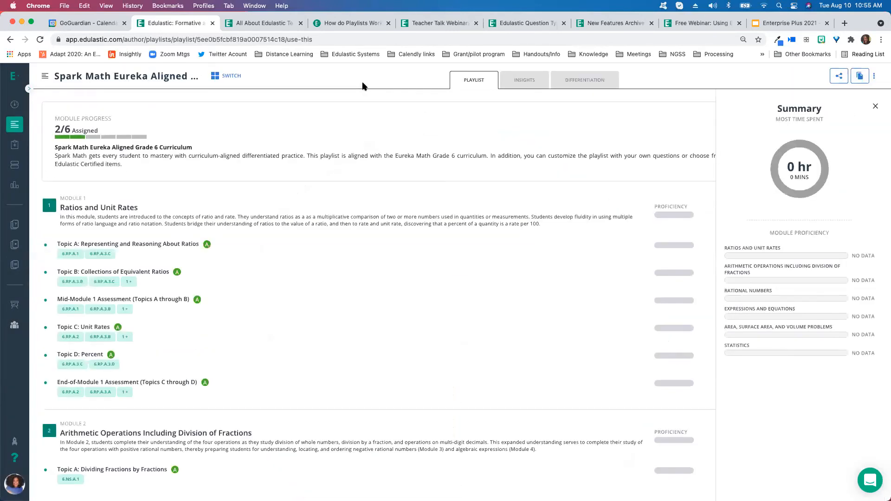
pyautogui.click(523, 80)
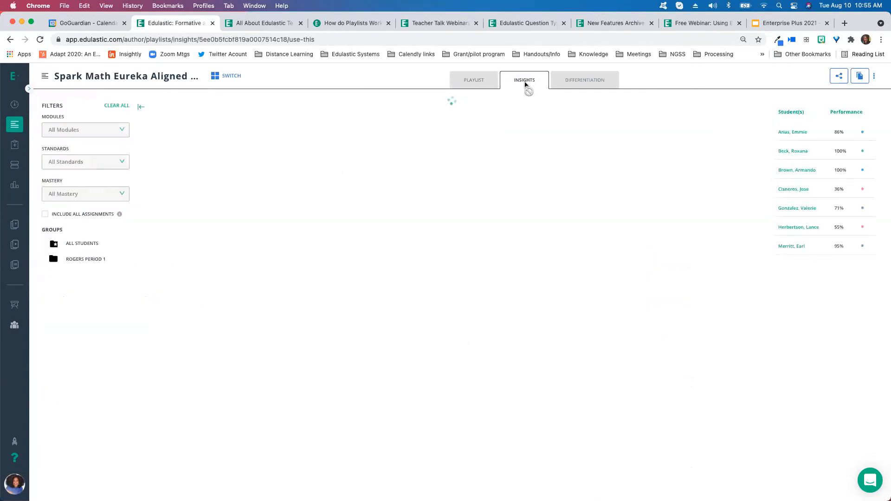
pyautogui.click(61, 215)
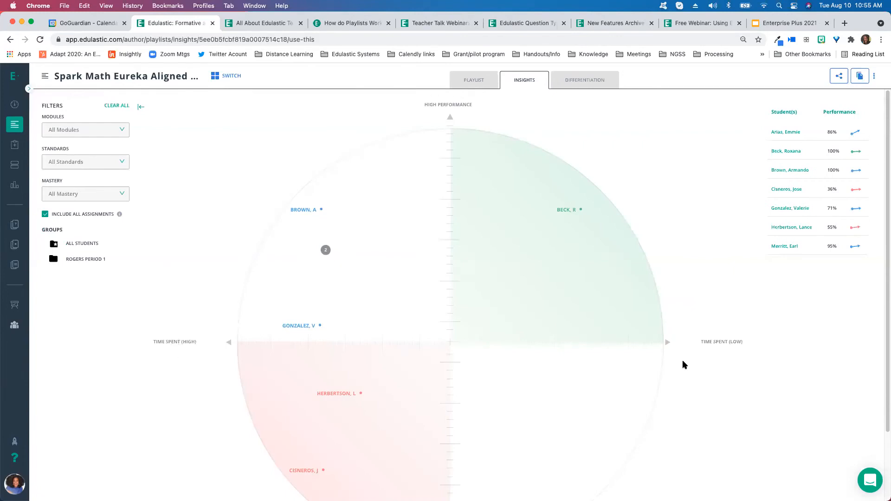
# Examine the Insights module and standards filters and scroll through the student performance quadrant chart
pyautogui.click(74, 130)
pyautogui.click(67, 127)
pyautogui.click(92, 161)
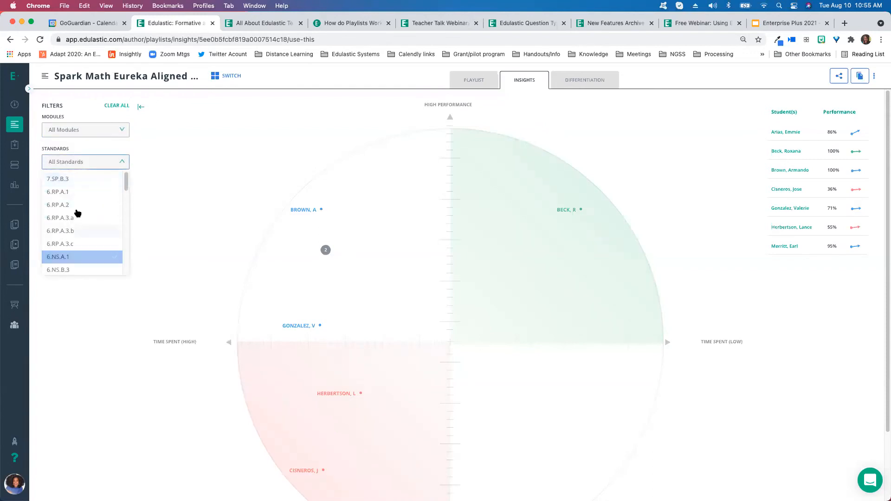
pyautogui.click(174, 140)
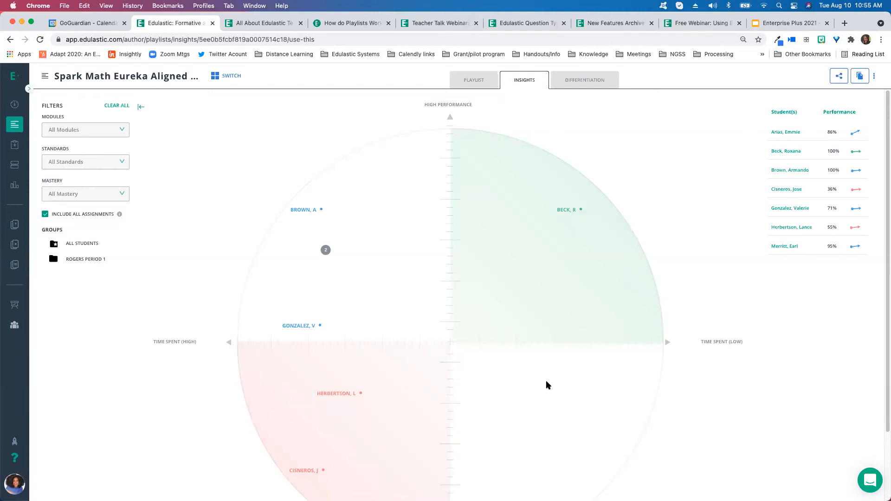
pyautogui.scroll(-1, 546, 388)
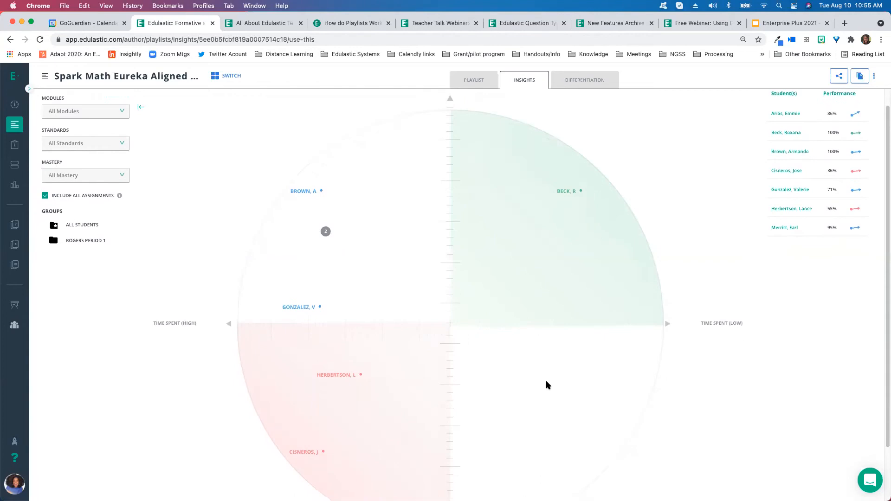
pyautogui.scroll(-1, 546, 385)
pyautogui.scroll(1, 546, 385)
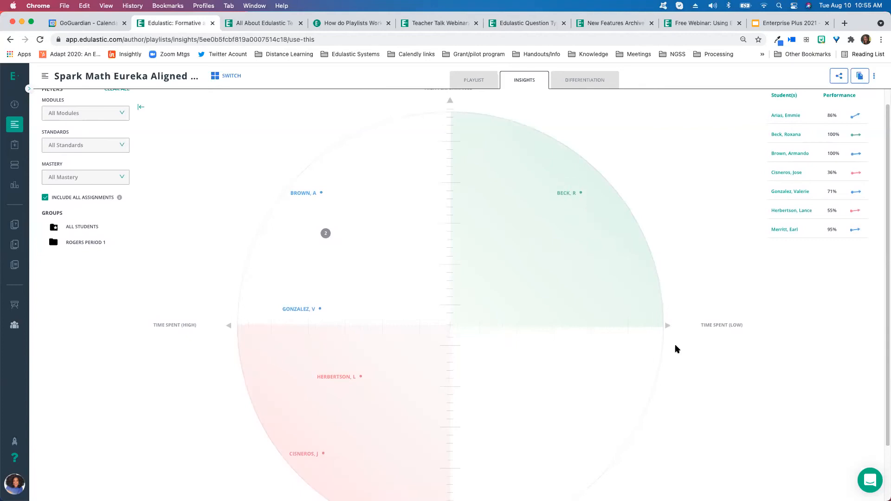
pyautogui.scroll(1, 469, 138)
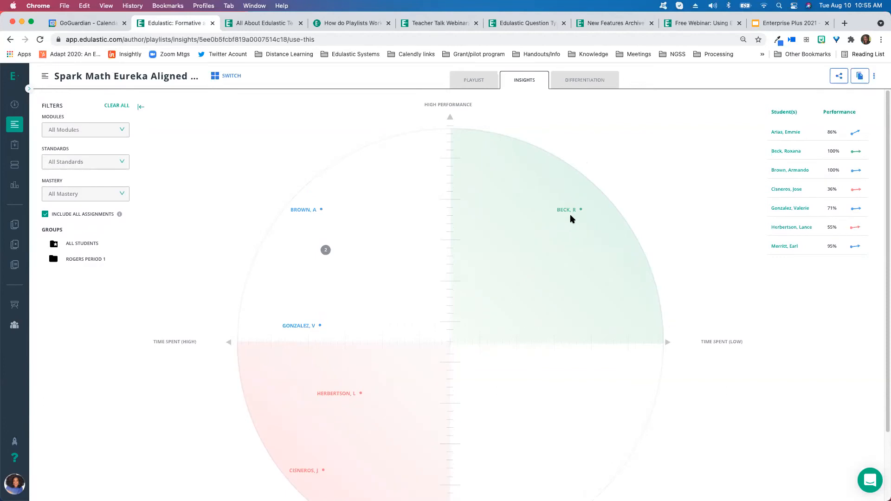
pyautogui.scroll(-5, 373, 382)
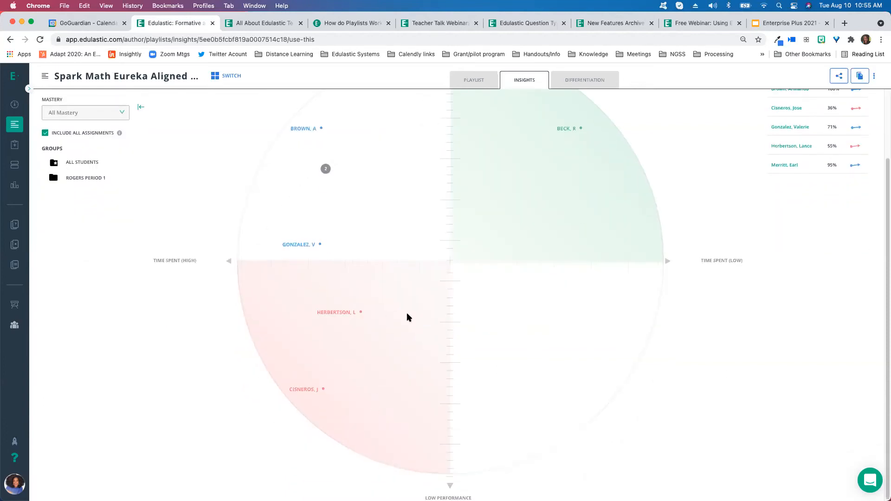
pyautogui.scroll(1, 392, 339)
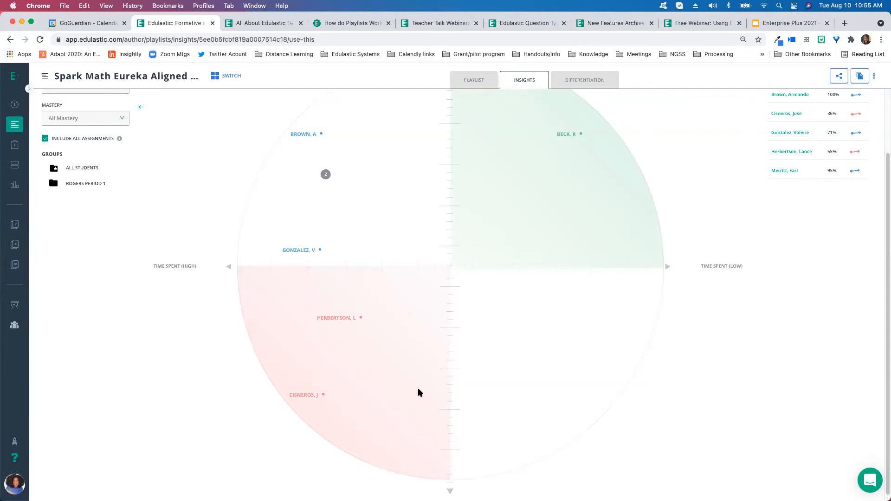
pyautogui.scroll(3, 417, 388)
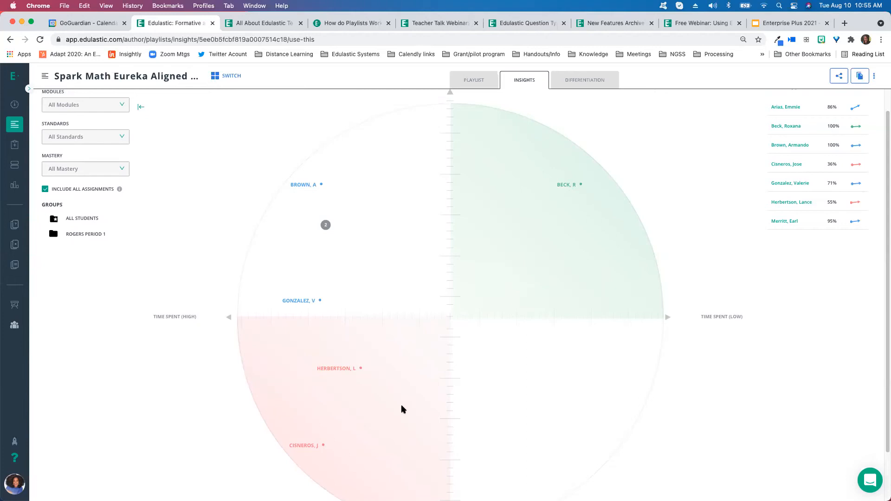
pyautogui.scroll(2, 402, 407)
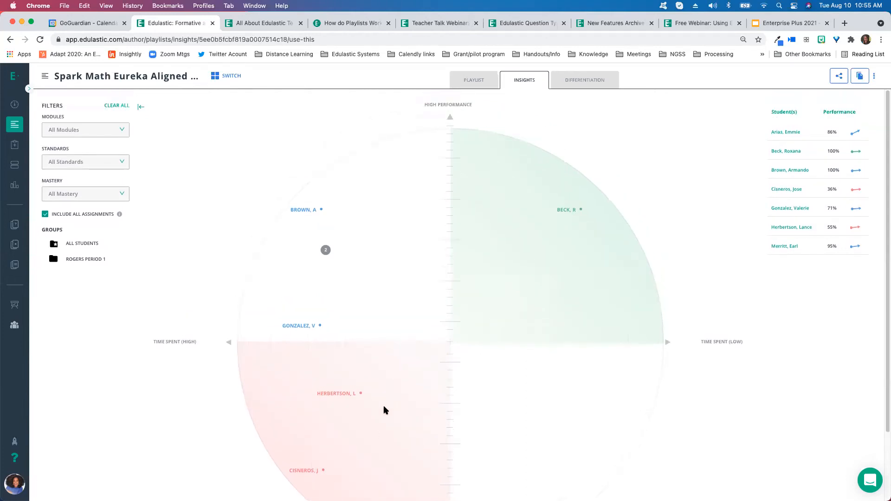
# Go to the Playlist library and show only the playlists created by me
pyautogui.moveTo(10, 189)
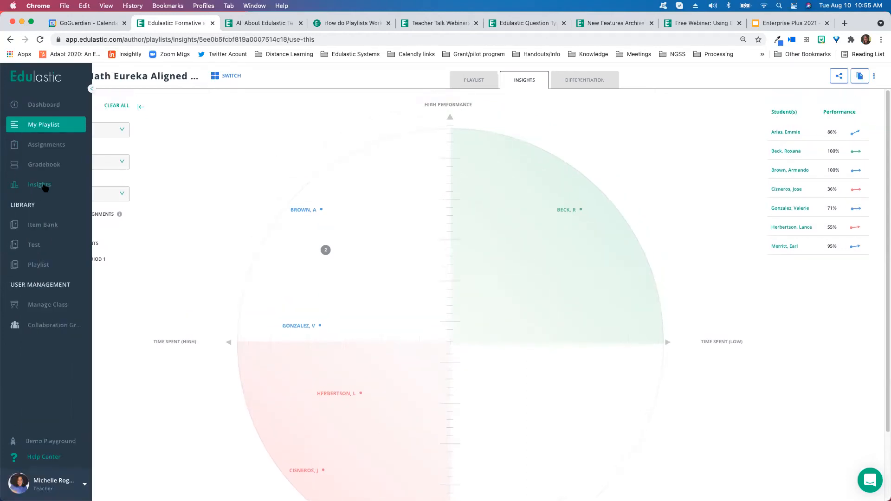
pyautogui.click(41, 267)
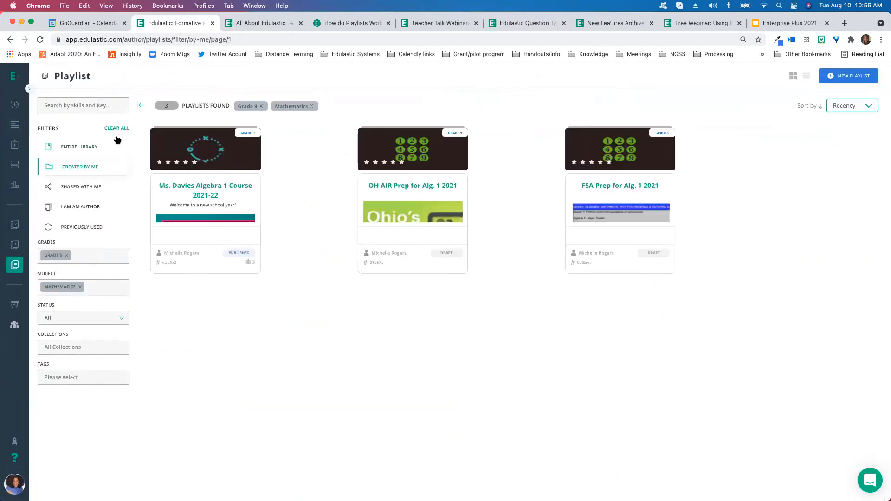
pyautogui.click(72, 165)
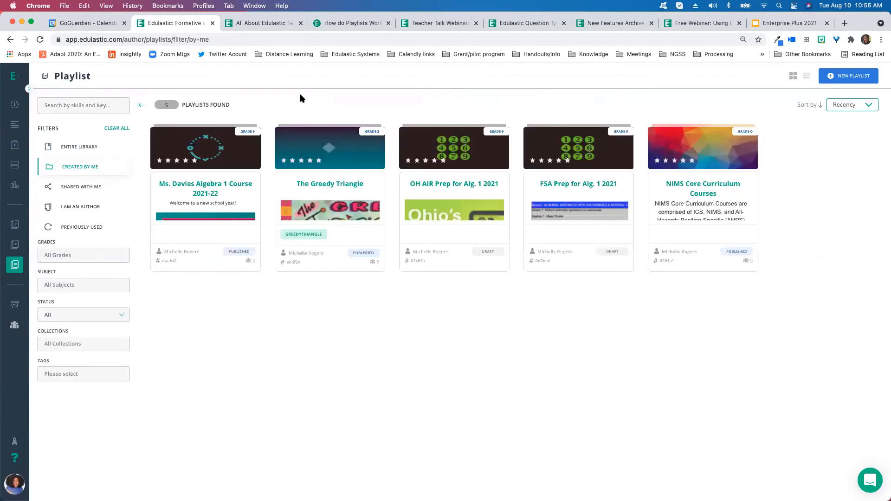
# Open the Ms. Davies Algebra 1 Course 2021-22 playlist, scroll through its modules, and go back to the list
pyautogui.click(226, 195)
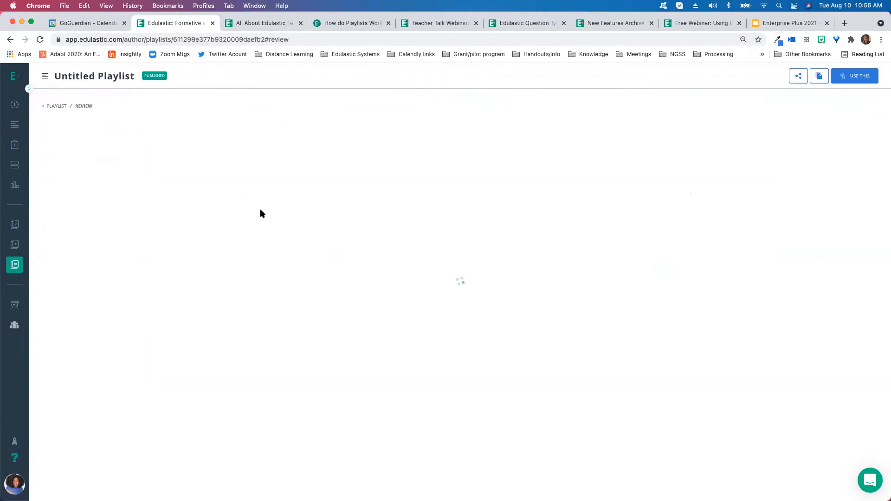
pyautogui.scroll(-2, 294, 248)
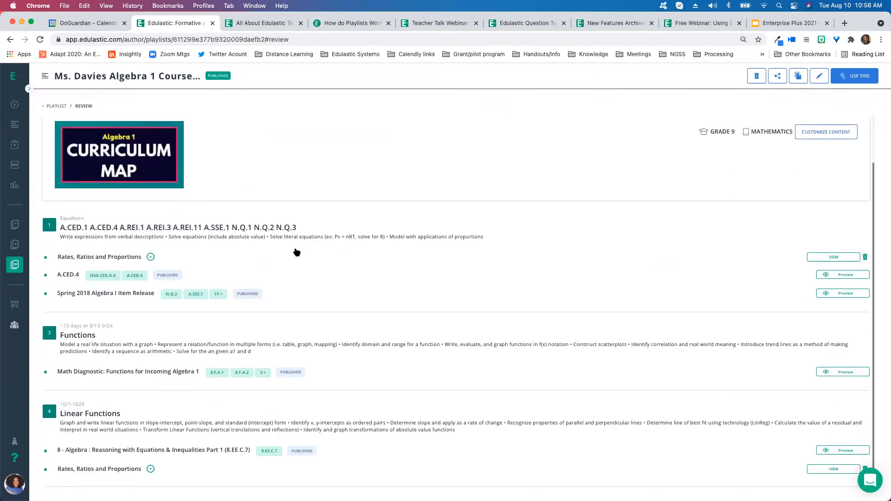
pyautogui.scroll(2, 296, 252)
pyautogui.scroll(-2, 296, 251)
pyautogui.scroll(2, 296, 252)
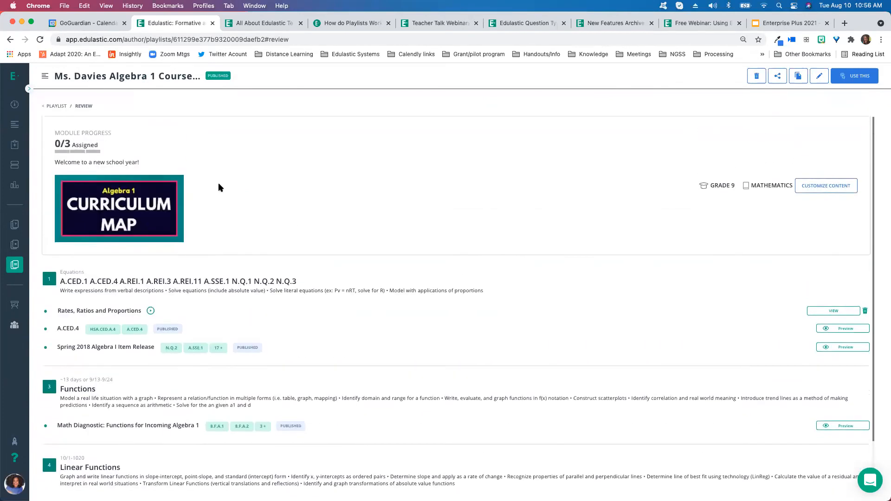
pyautogui.click(10, 40)
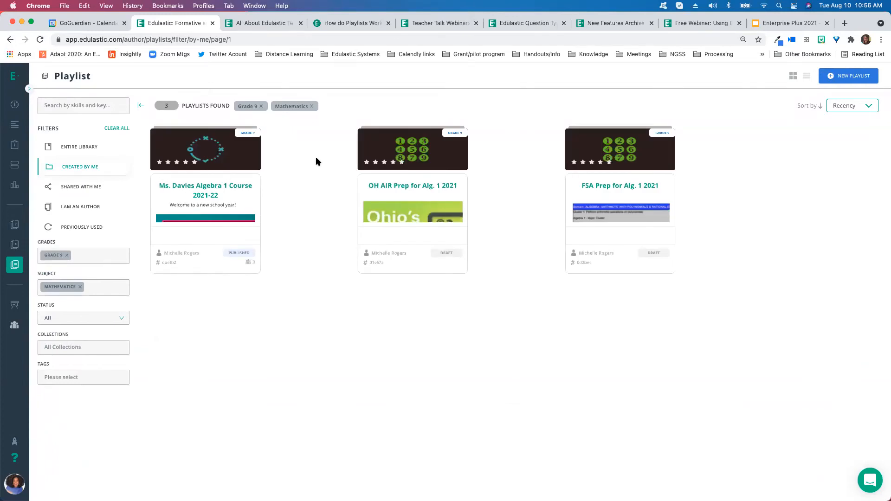
# Open the OH AIR Prep for Alg. 1 2021 playlist and return to the playlist list
pyautogui.click(416, 187)
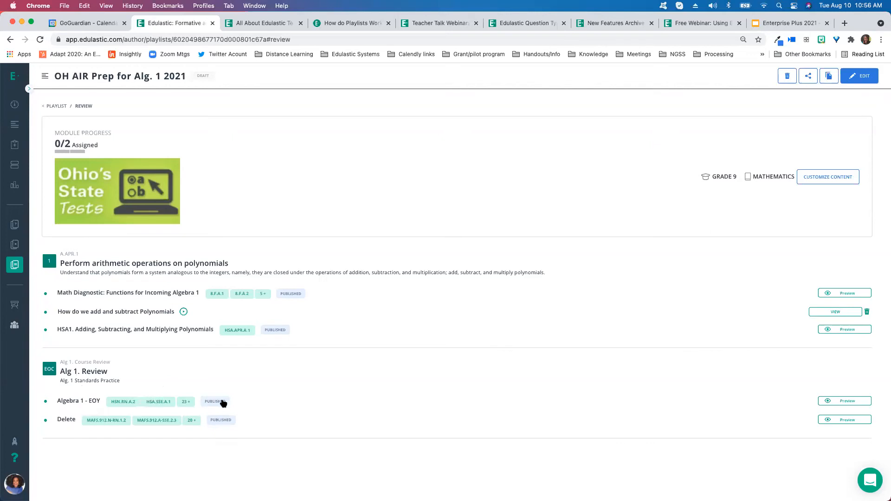
pyautogui.click(59, 106)
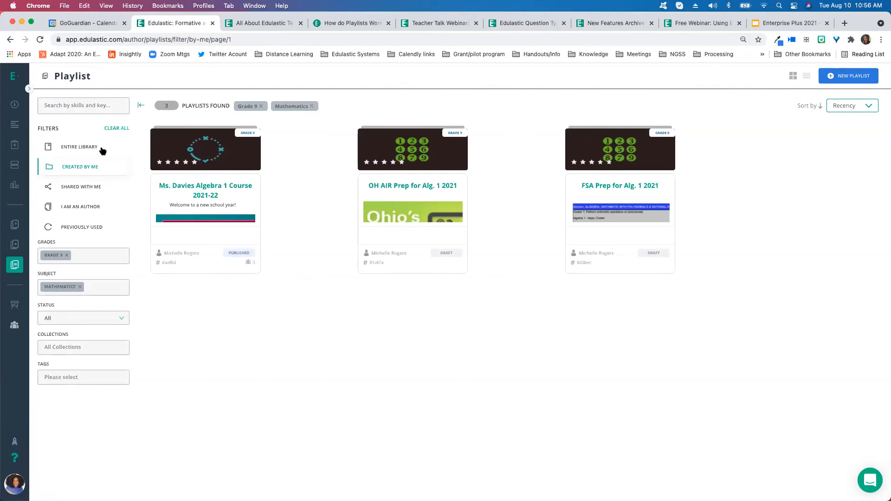
# Switch from the entire library back to playlists created by me and open The Greedy Triangle playlist
pyautogui.click(116, 129)
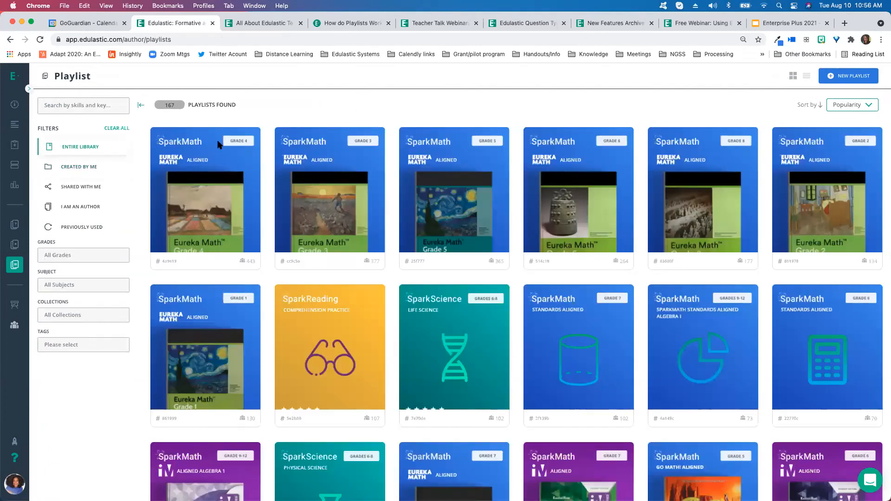
pyautogui.click(79, 167)
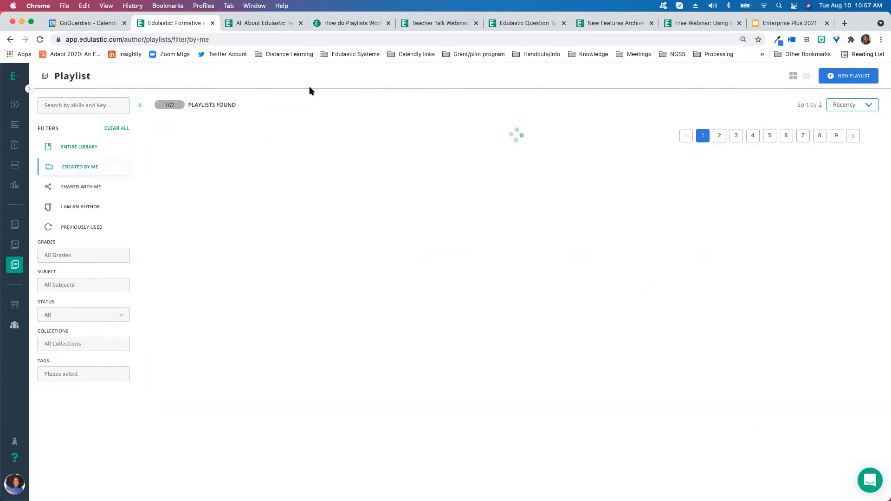
pyautogui.click(312, 192)
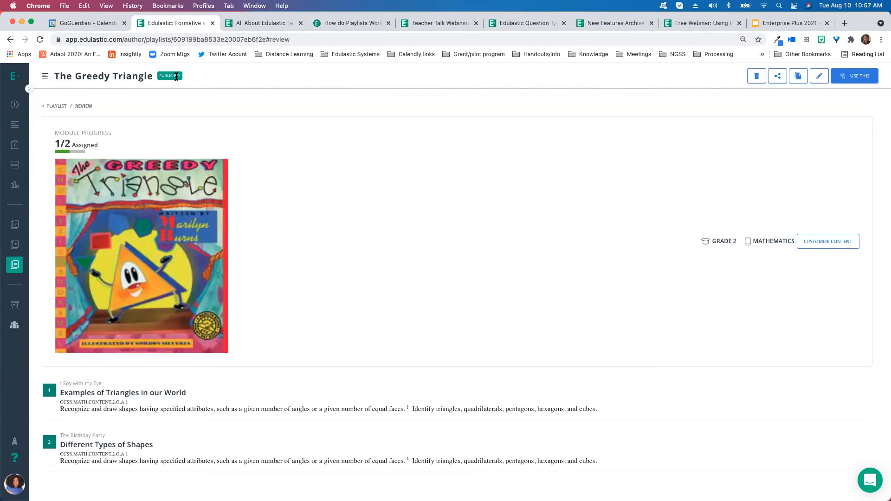
# Expand the Examples of Triangles in our World module and preview its 'Where are triangles found in our world?' test, then exit
pyautogui.click(281, 387)
pyautogui.scroll(-1, 186, 371)
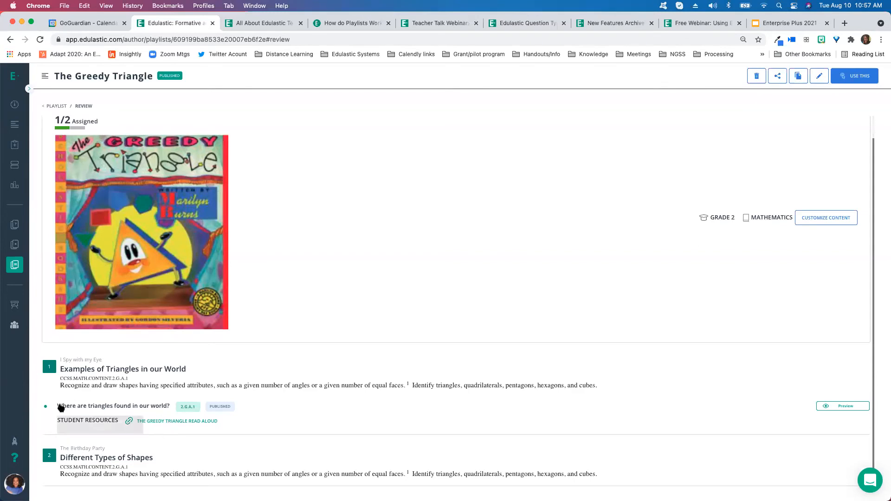
pyautogui.click(833, 407)
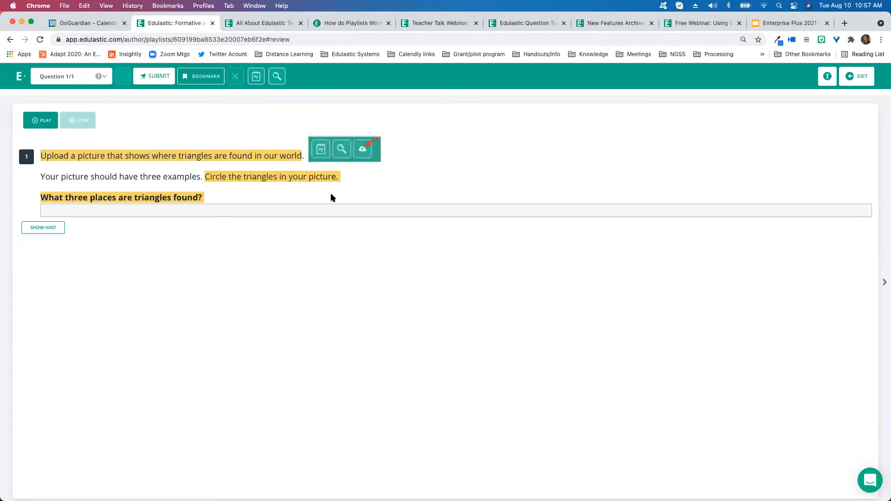
pyautogui.click(191, 209)
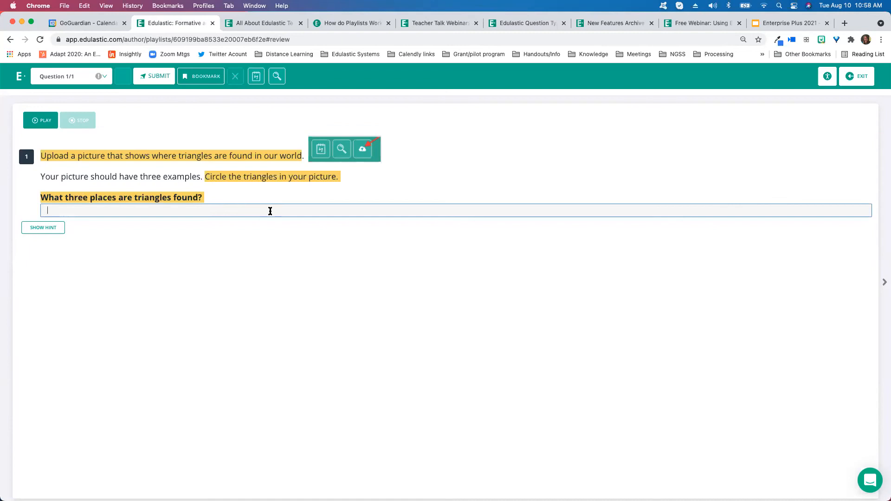
pyautogui.click(856, 76)
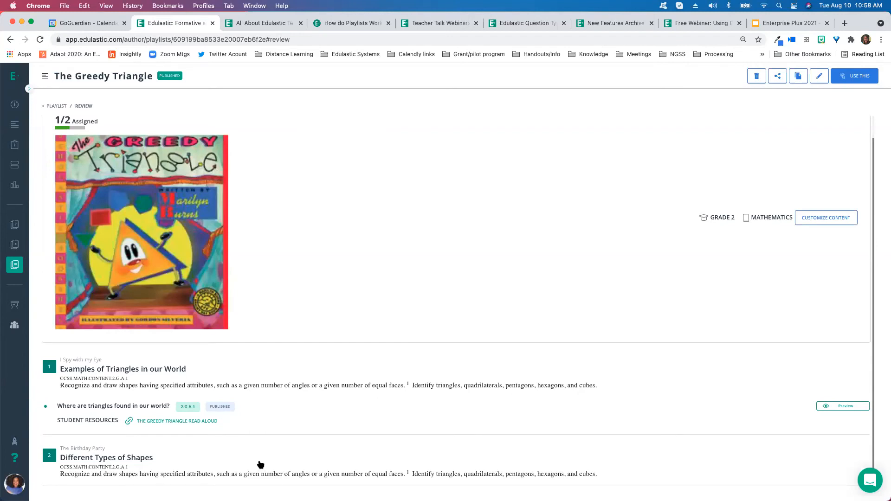
# Preview the Different Shapes test, matching 3 to the triangle and choosing option C on question 2, then exit
pyautogui.scroll(-1, 317, 376)
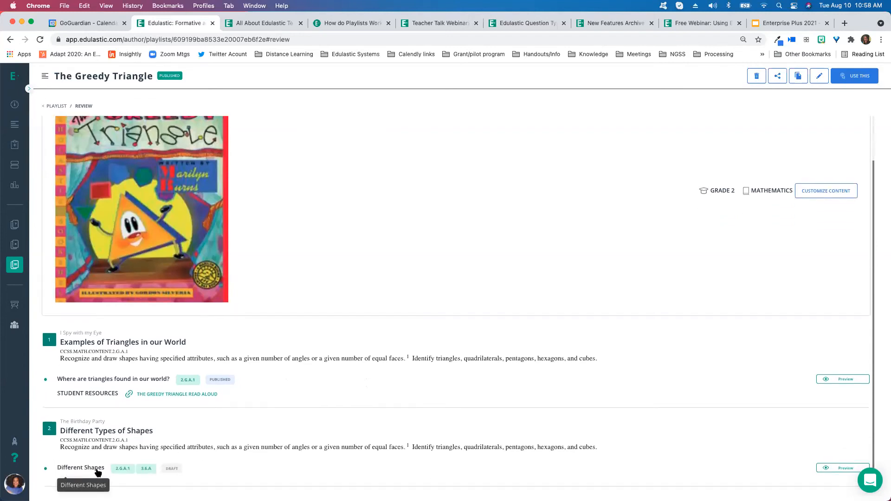
pyautogui.click(843, 467)
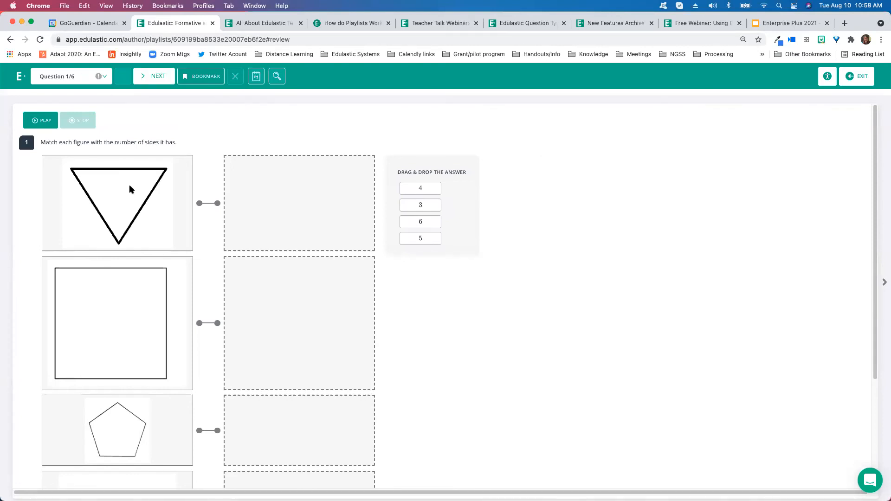
pyautogui.moveTo(412, 206); pyautogui.dragTo(274, 187)
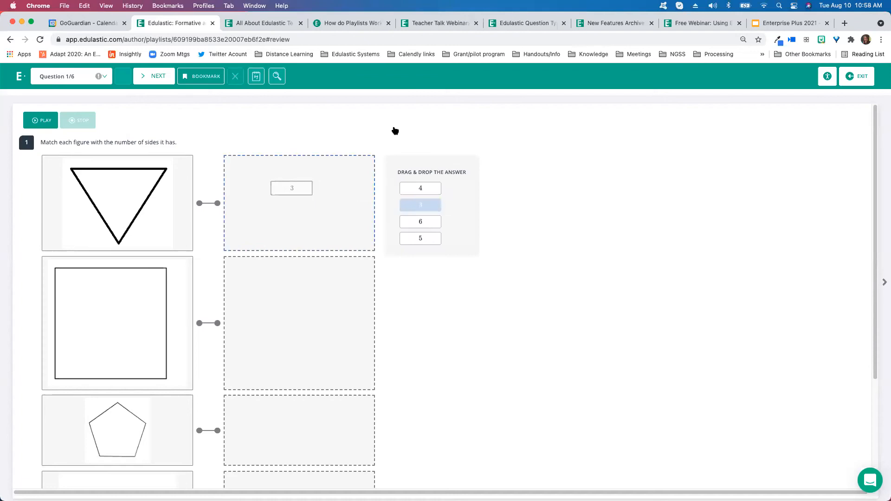
pyautogui.click(163, 79)
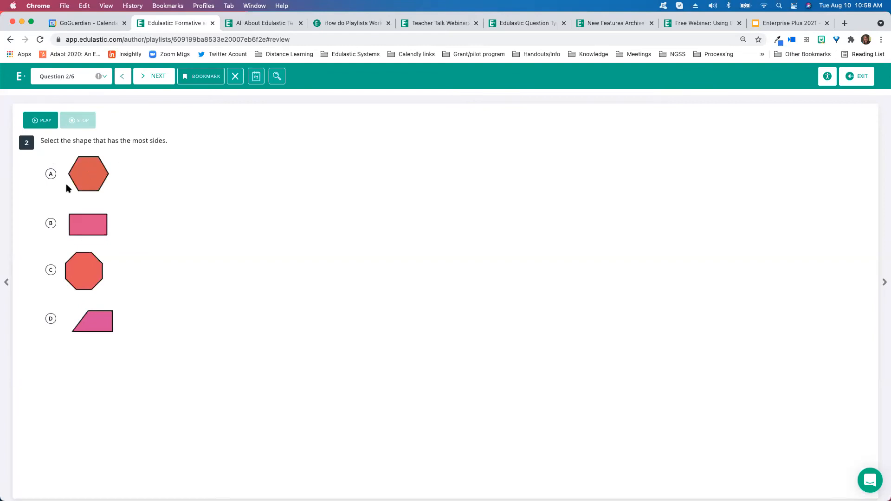
pyautogui.click(50, 269)
pyautogui.click(157, 83)
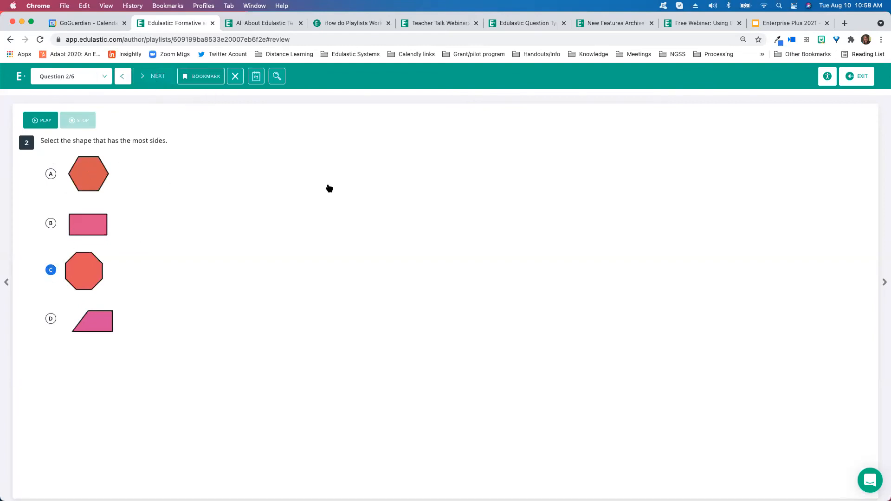
pyautogui.click(843, 83)
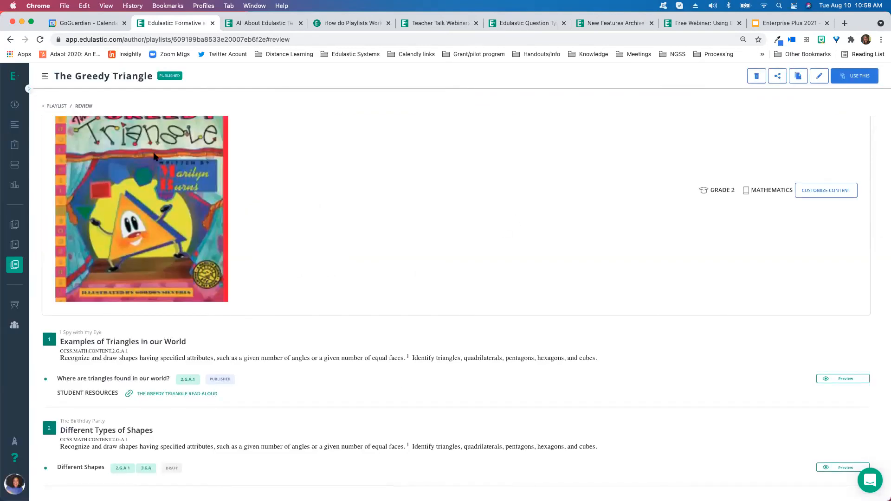
# Return to my playlists, open the NIMS Core Curriculum Courses playlist, and go back to the list
pyautogui.scroll(2, 284, 123)
pyautogui.click(53, 108)
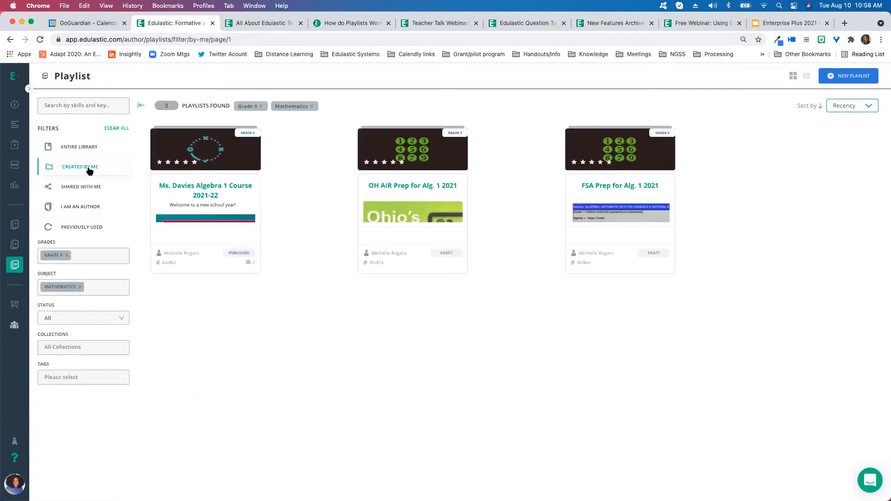
pyautogui.click(113, 129)
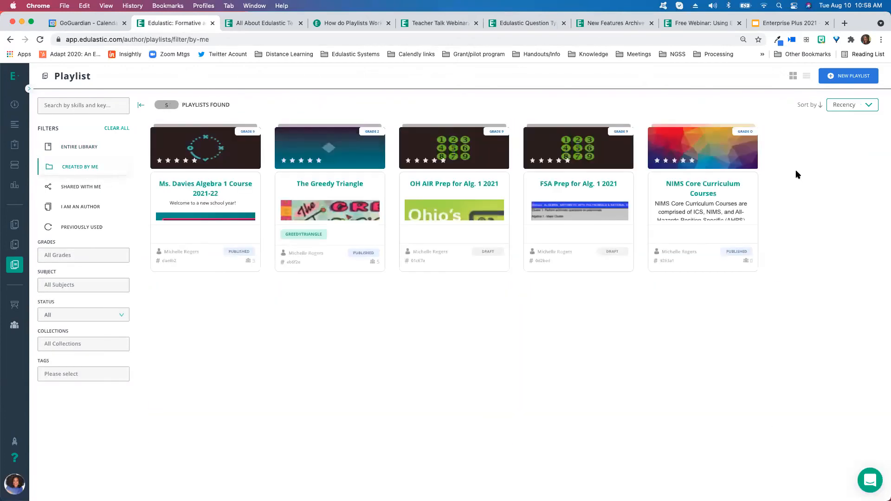
pyautogui.click(683, 199)
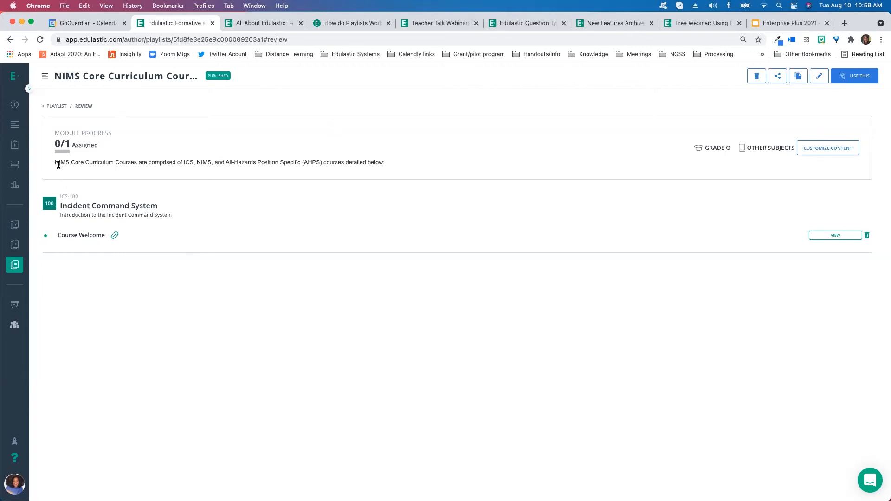
pyautogui.click(55, 105)
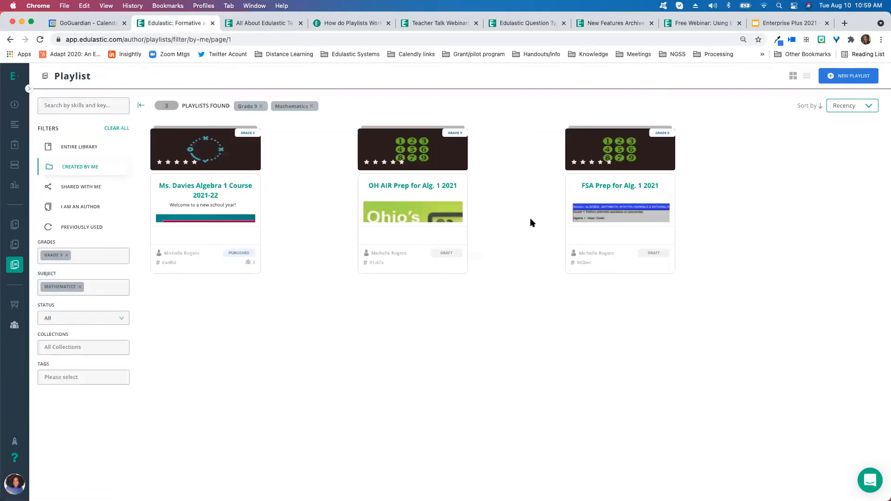
# Clear all playlist filters to show the entire library, and open and close the collections list
pyautogui.click(119, 128)
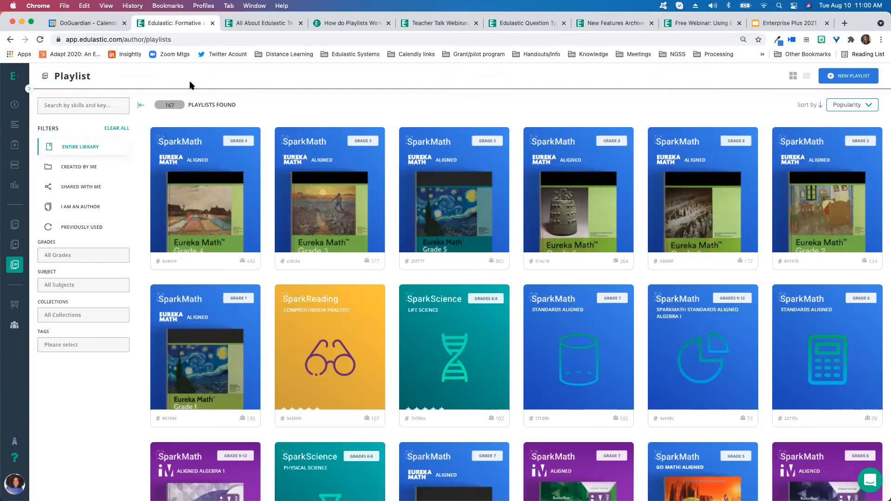
pyautogui.click(91, 319)
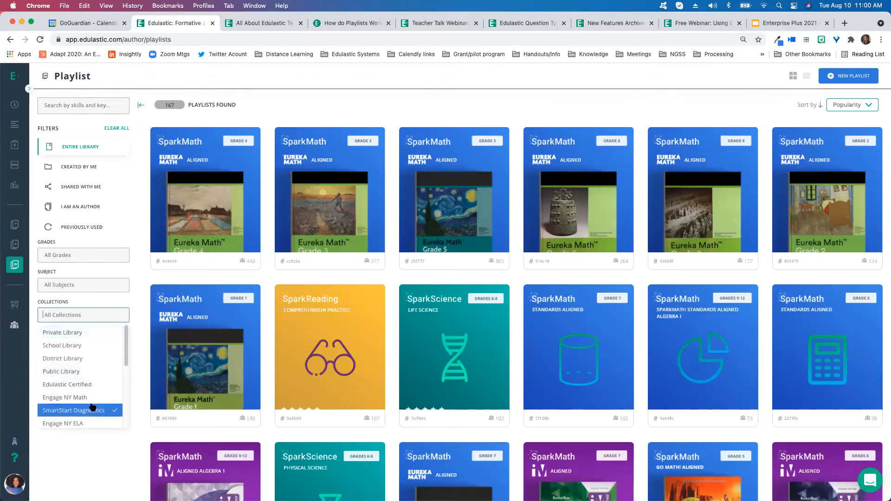
pyautogui.click(139, 268)
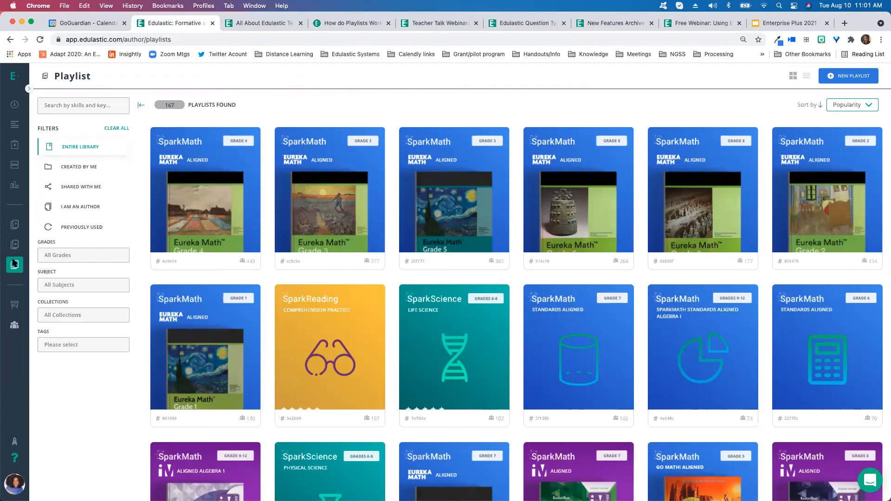
# Filter the library by the Spark Math collection and open the Spark Math Eureka Math Aligned Grade 4 playlist
pyautogui.moveTo(11, 270)
pyautogui.click(87, 314)
pyautogui.scroll(-5, 96, 360)
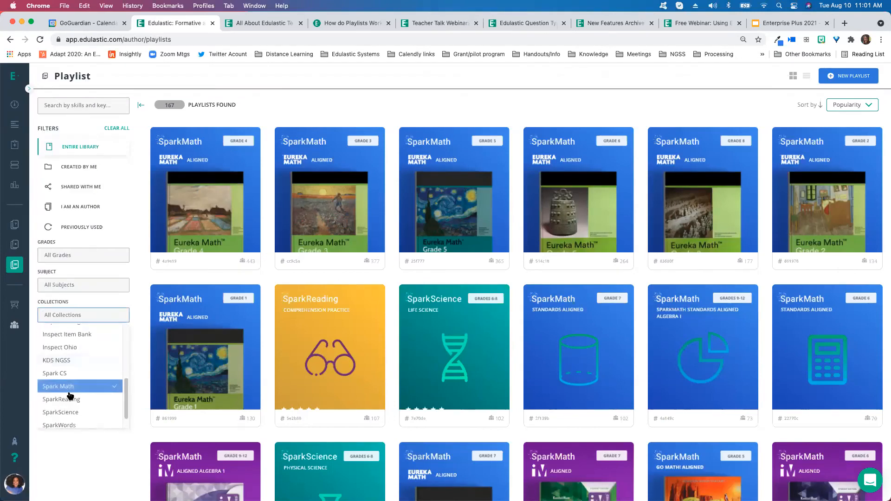
pyautogui.click(310, 96)
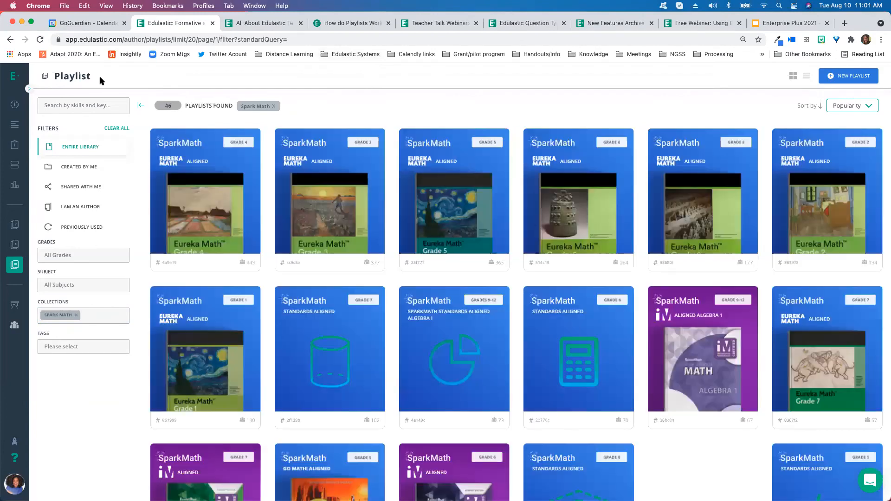
pyautogui.click(207, 168)
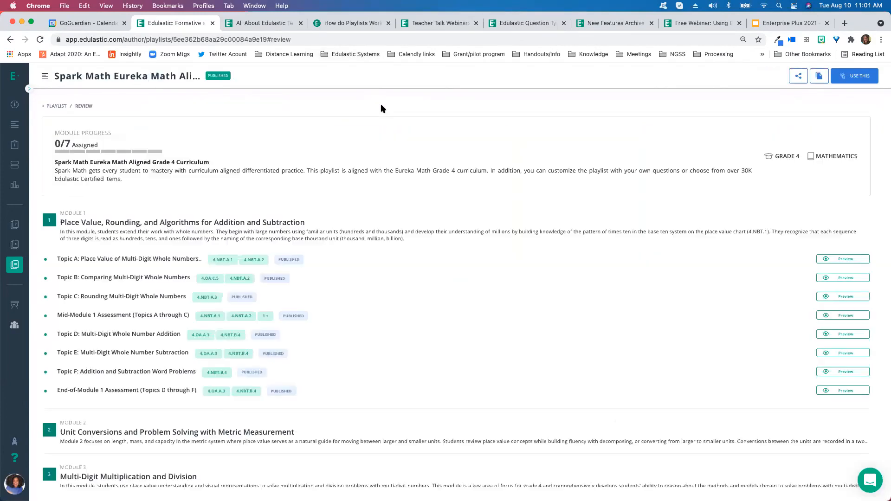
# Use the playlist and open its Differentiation view to review recommended review, practice and challenge work
pyautogui.click(25, 125)
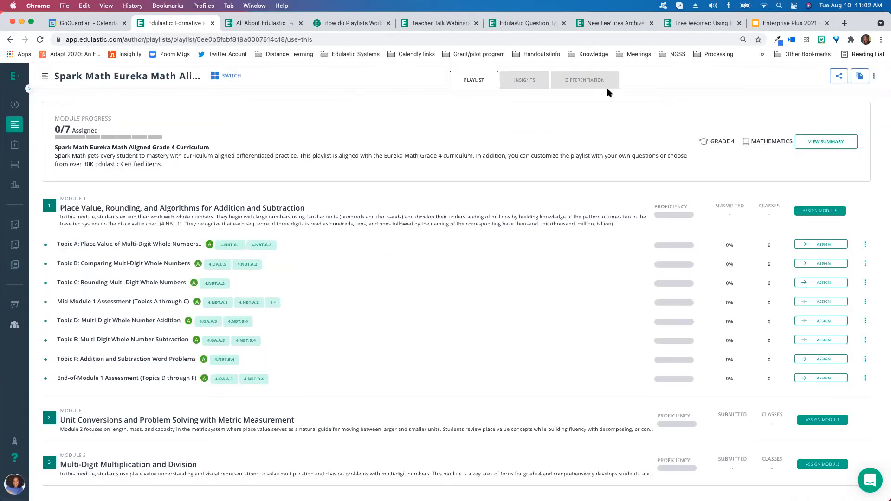
pyautogui.click(584, 81)
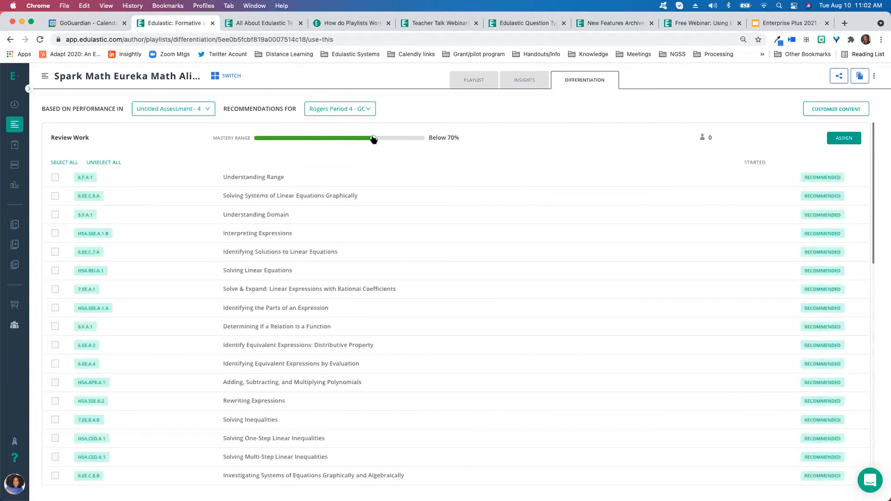
pyautogui.scroll(-10, 453, 223)
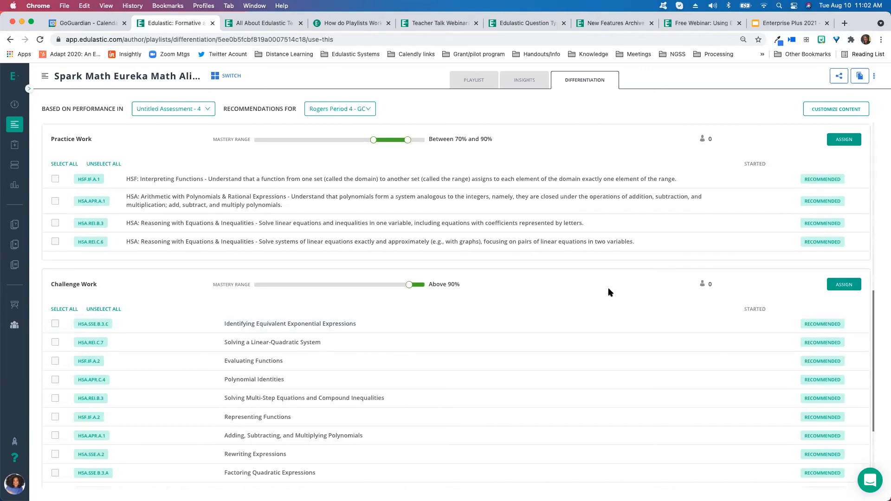
pyautogui.scroll(10, 609, 290)
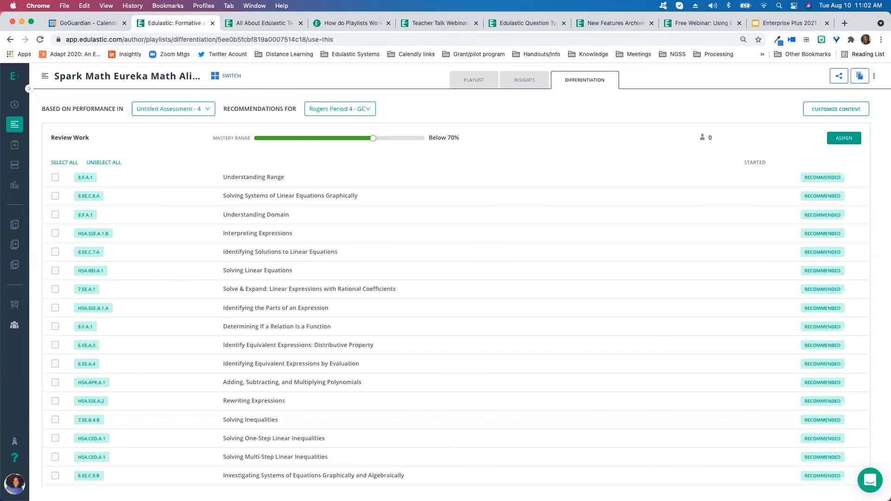
# Return to the playlist library and remove the Grade 9, Mathematics and Spark Math filters
pyautogui.click(14, 264)
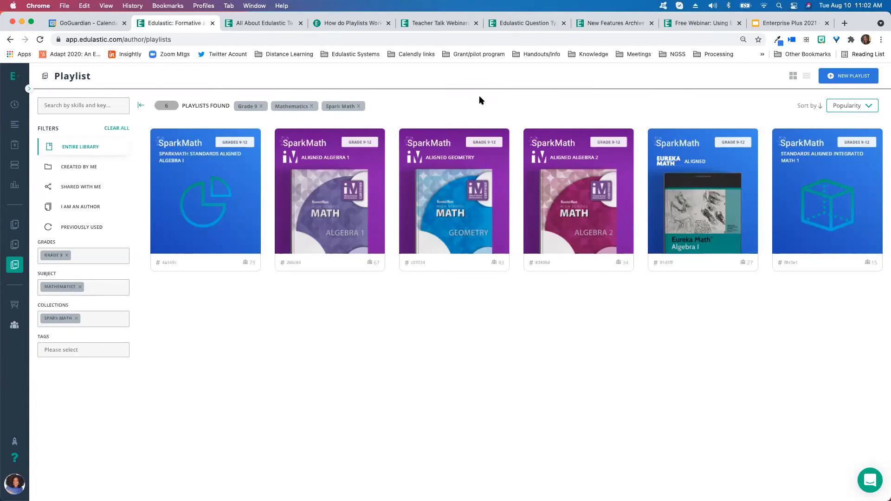
pyautogui.click(67, 255)
pyautogui.click(80, 287)
pyautogui.click(77, 317)
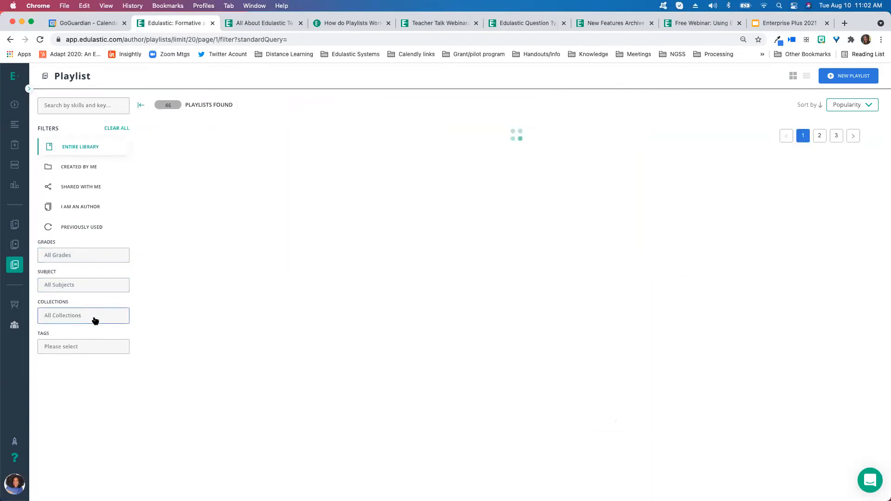
# Filter the library by the Spark CS collection and open details of the SparkCS Grades 9-12 playlist
pyautogui.click(93, 318)
pyautogui.scroll(-2, 88, 376)
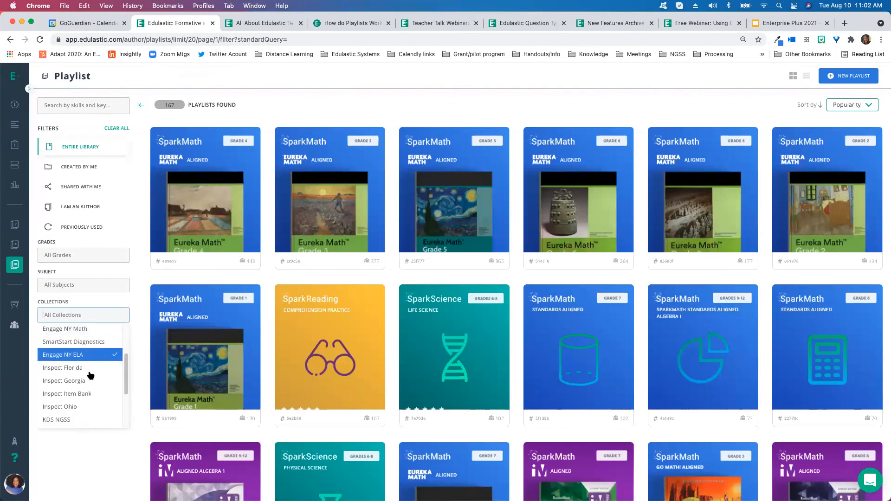
pyautogui.scroll(-3, 88, 394)
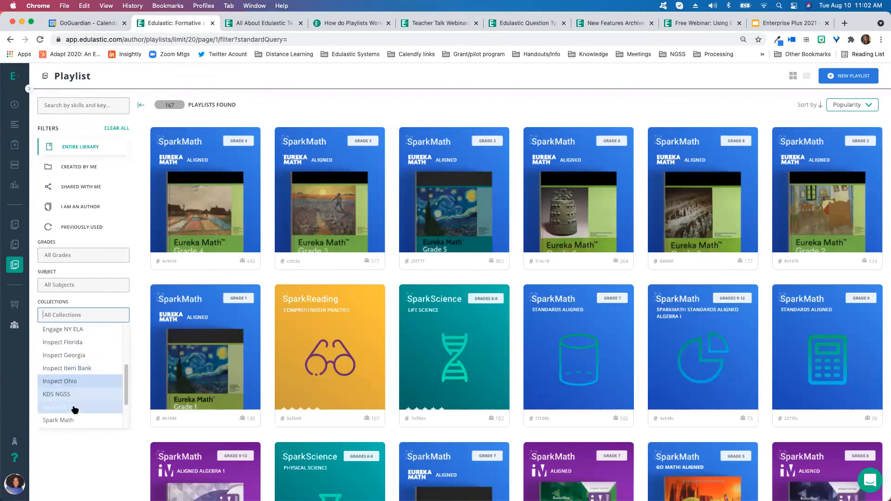
pyautogui.click(76, 408)
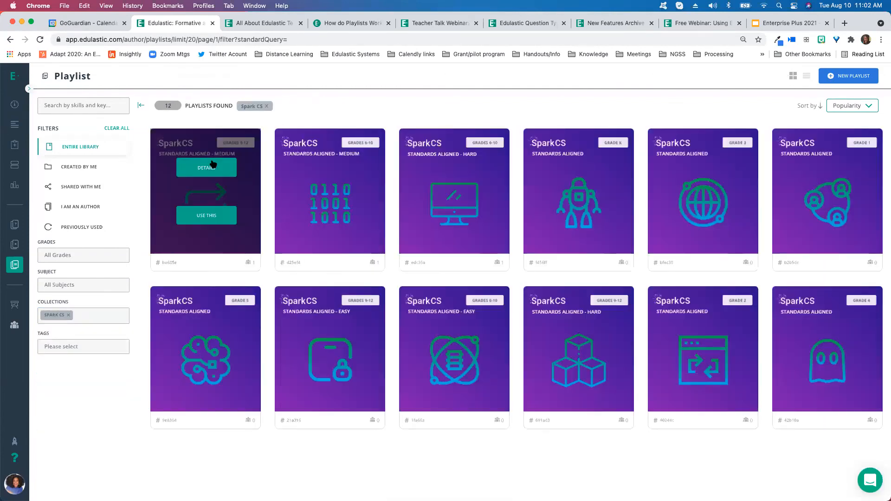
pyautogui.click(234, 186)
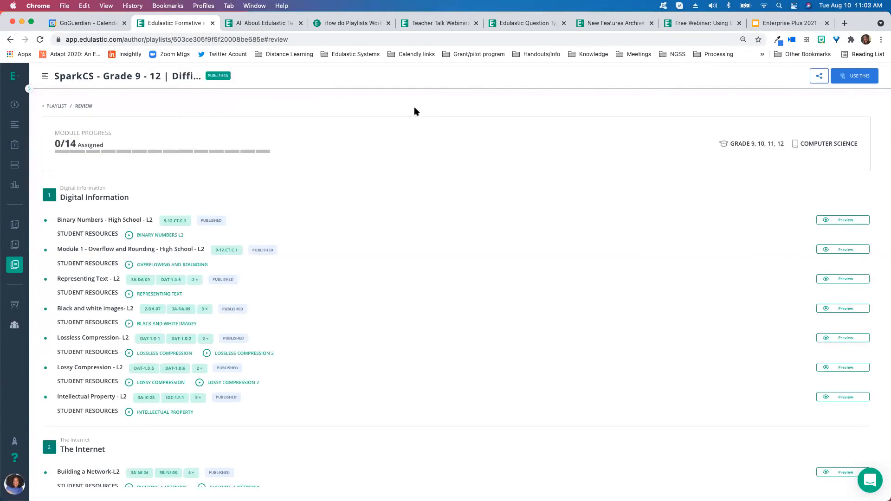
# Scroll through the SparkCS playlist's modules, tests and student resources
pyautogui.scroll(-2, 406, 220)
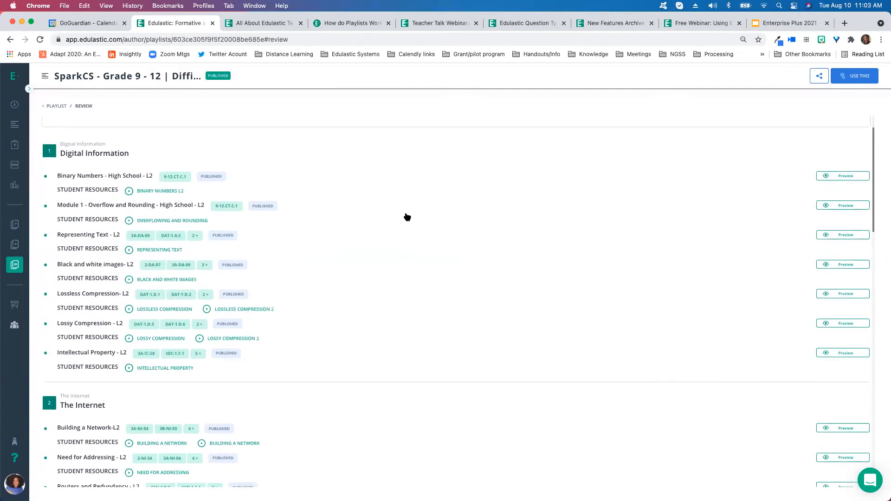
pyautogui.scroll(1, 407, 217)
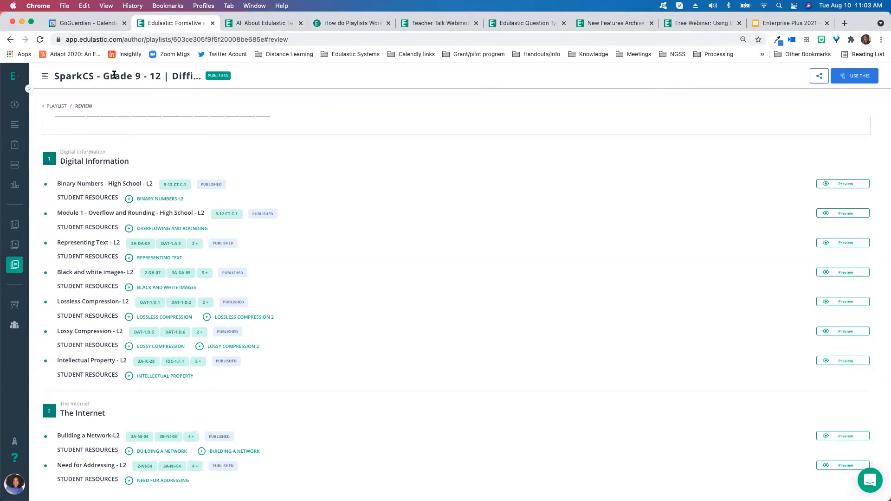
pyautogui.scroll(-3, 376, 203)
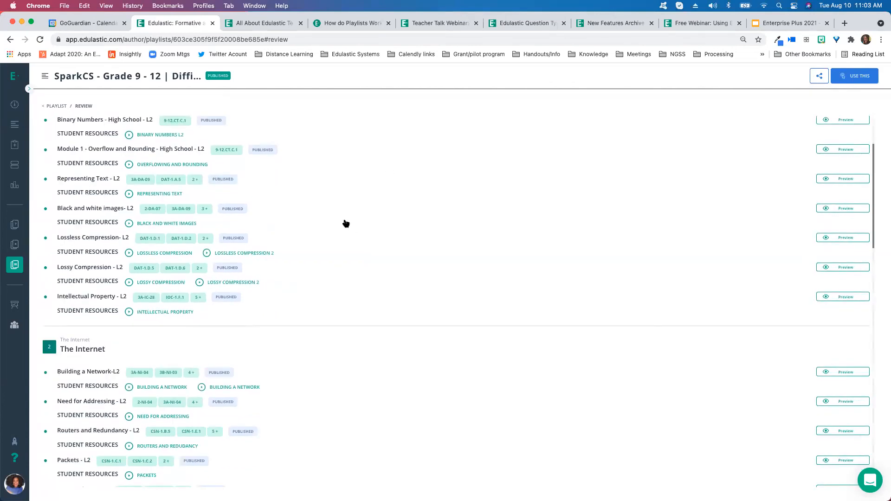
pyautogui.scroll(-1, 345, 223)
pyautogui.scroll(-5, 345, 223)
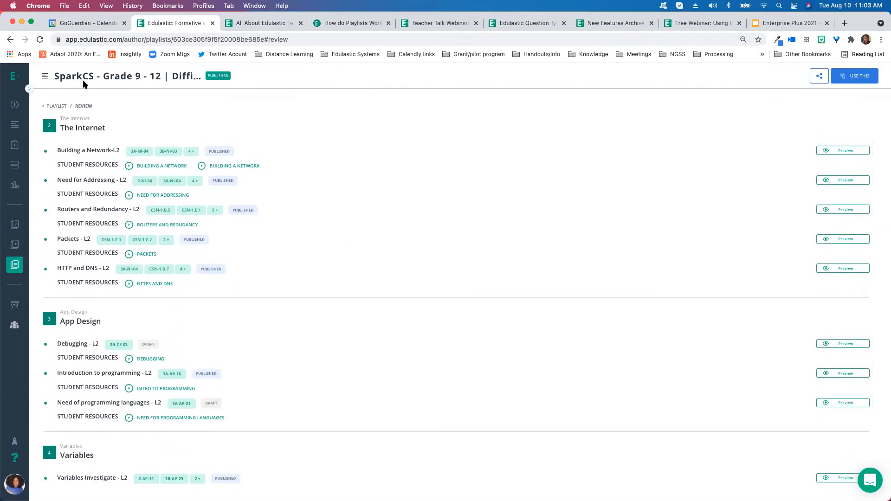
pyautogui.scroll(-15, 368, 211)
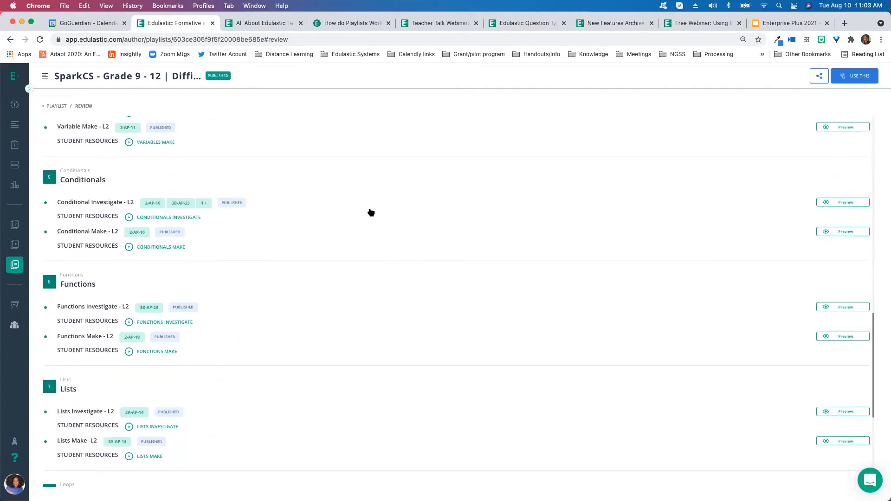
pyautogui.scroll(20, 371, 214)
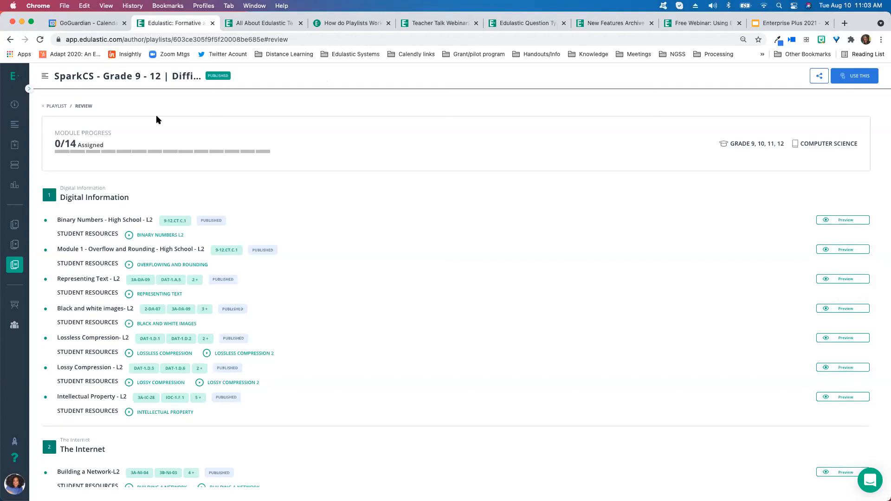
# Return to the playlist library and close the Get Started popup
pyautogui.click(23, 266)
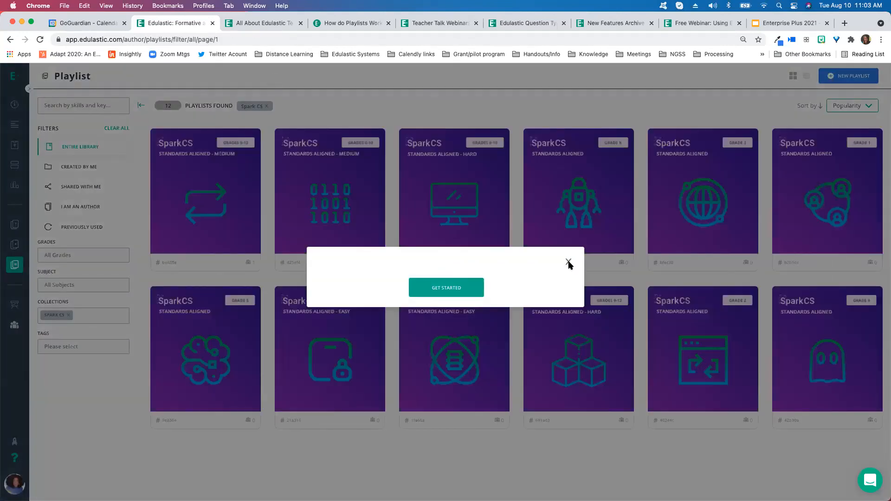
pyautogui.click(569, 263)
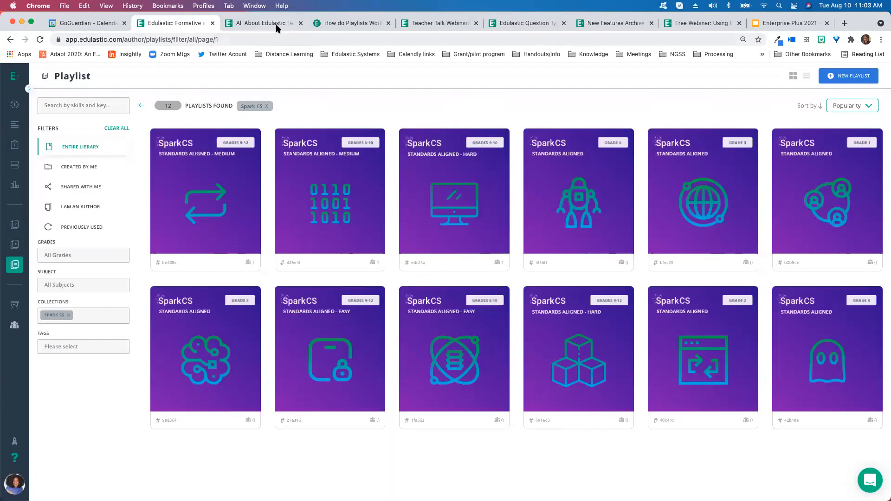
# Switch to the How do Playlists Work help article tab and scroll through it
pyautogui.click(350, 23)
pyautogui.click(347, 39)
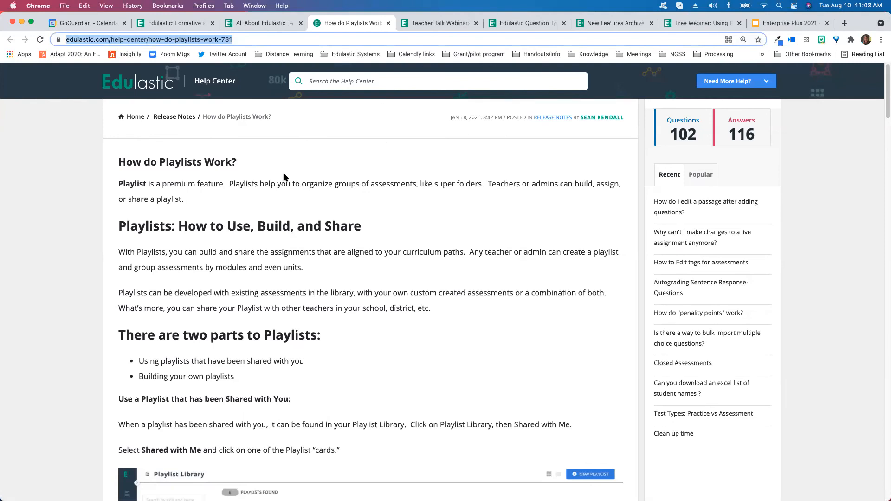
pyautogui.scroll(-1, 343, 186)
pyautogui.scroll(-5, 392, 194)
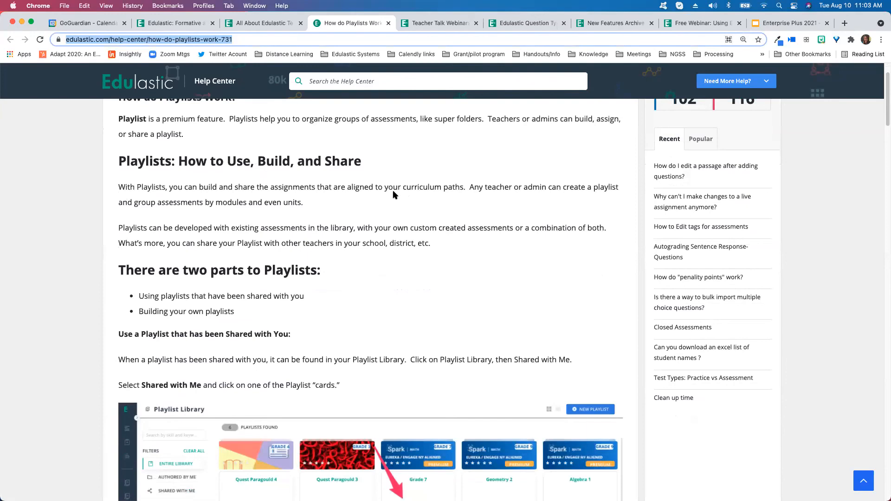